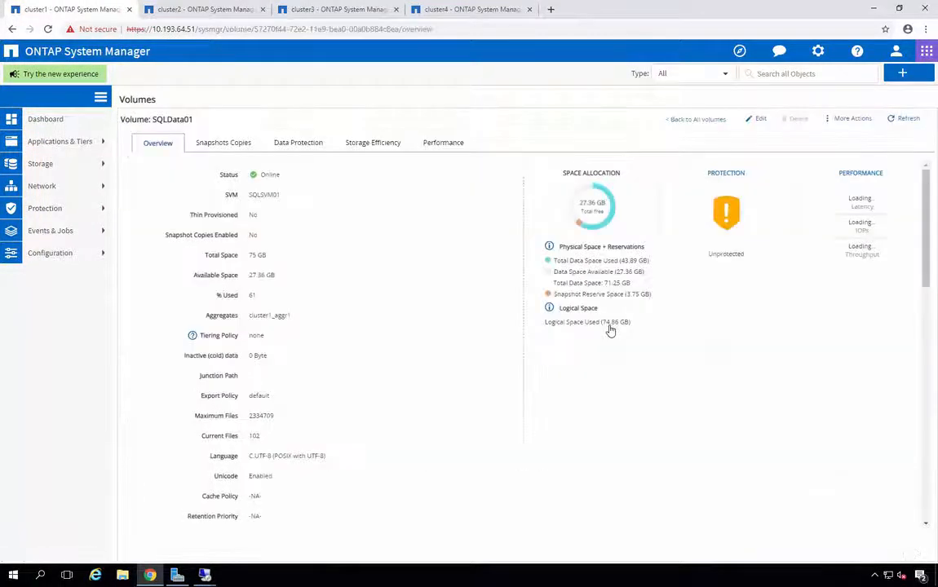
# - On cluster2, go to Configuration > Cluster Peers and confirm the list is empty
pyautogui.click(374, 140)
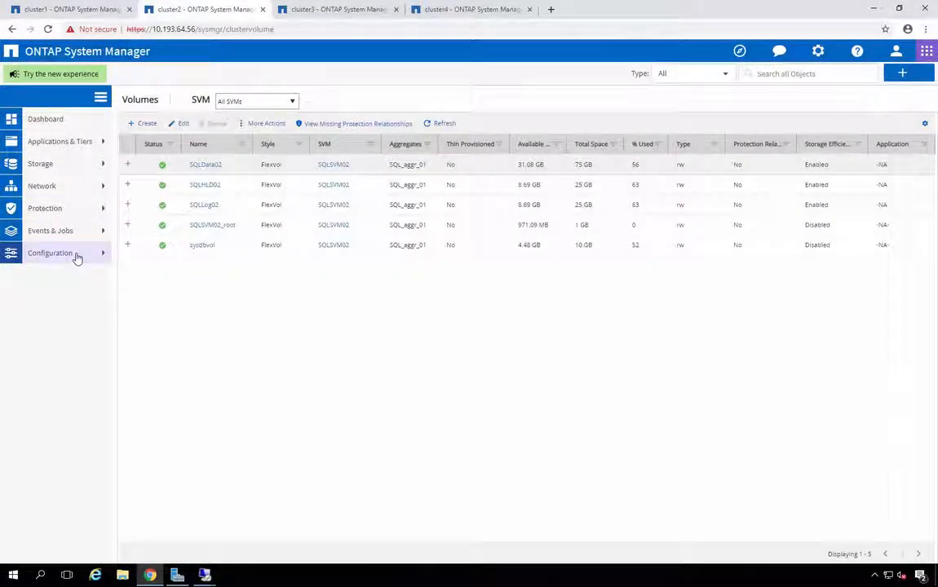
pyautogui.click(76, 257)
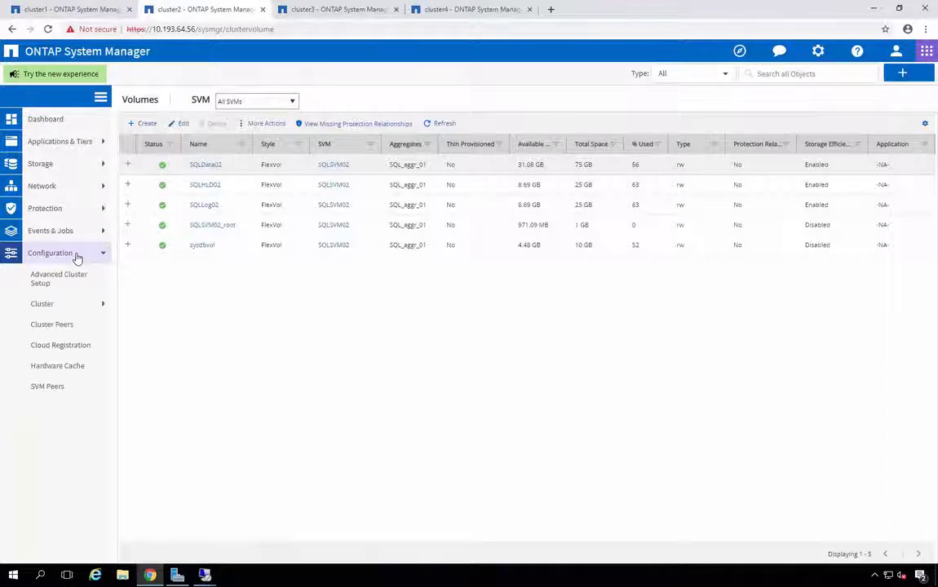
pyautogui.click(51, 324)
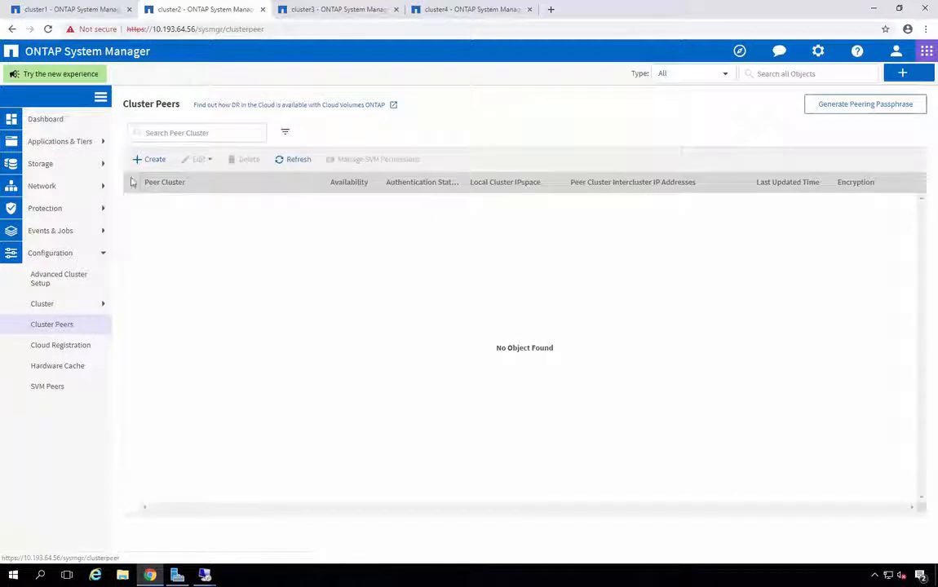
# - Start a new cluster peering on cluster2 with target intercluster LIF 10.193.64.91
pyautogui.click(151, 160)
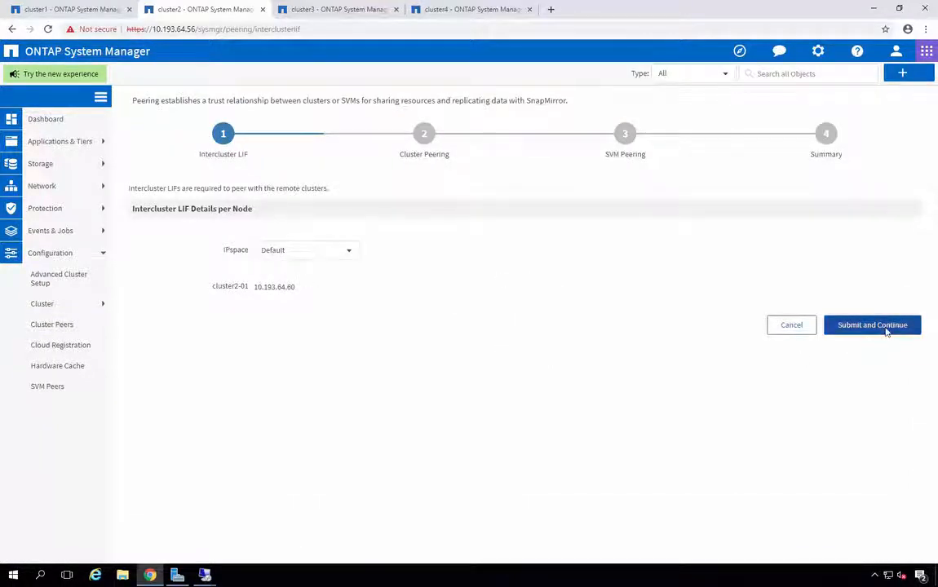
pyautogui.click(887, 327)
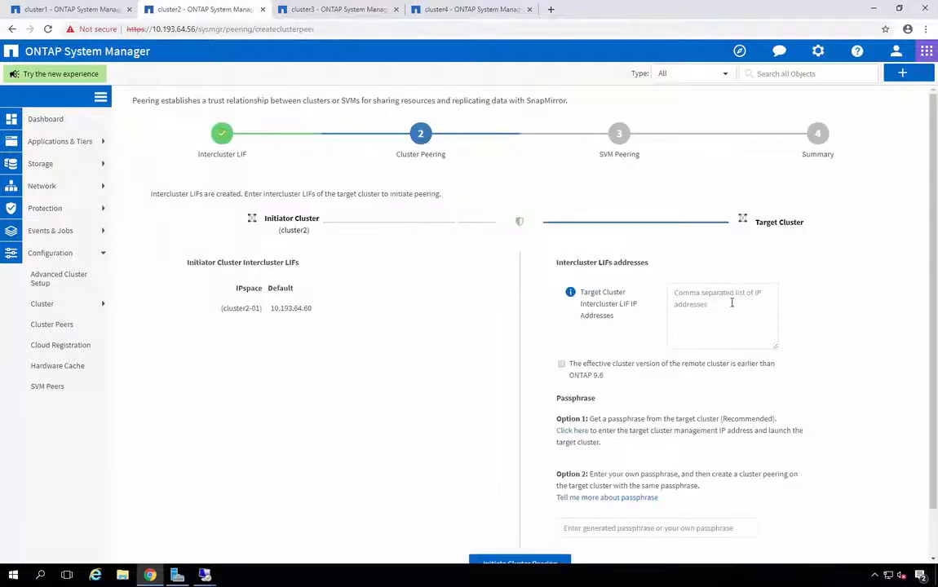
pyautogui.write('10.193.64.91')
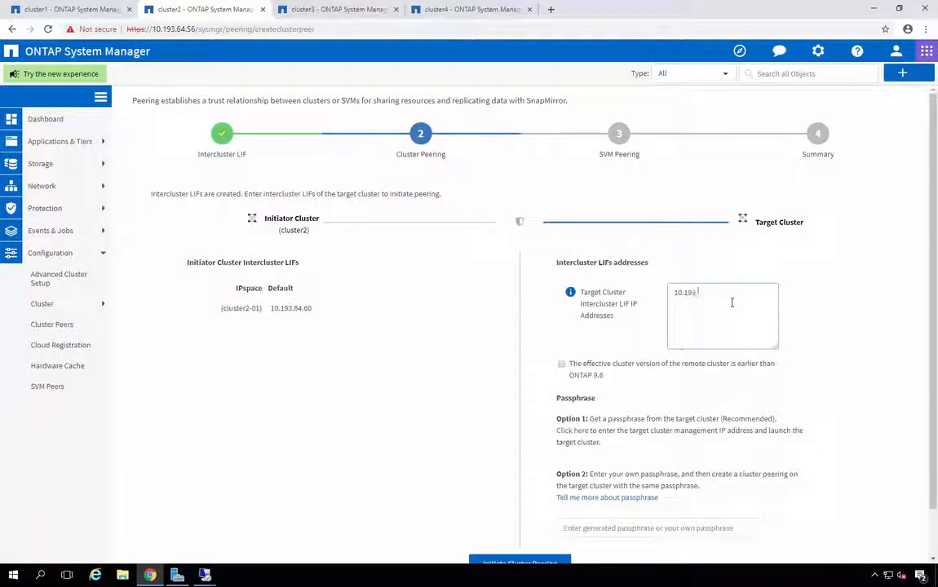
pyautogui.click(578, 528)
# - On cluster1's Cluster Peers page, generate a peering passphrase and copy it
pyautogui.click(70, 9)
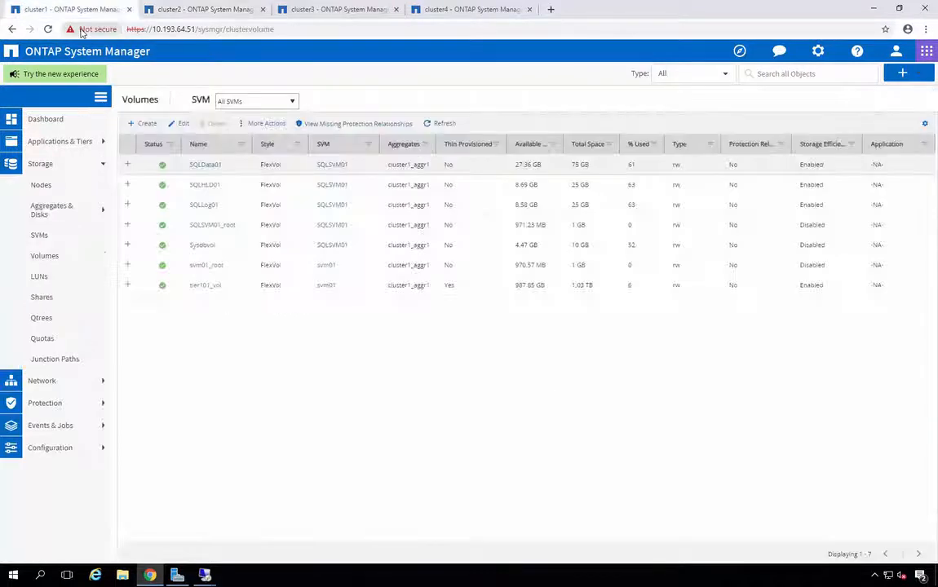
pyautogui.click(50, 253)
pyautogui.click(51, 325)
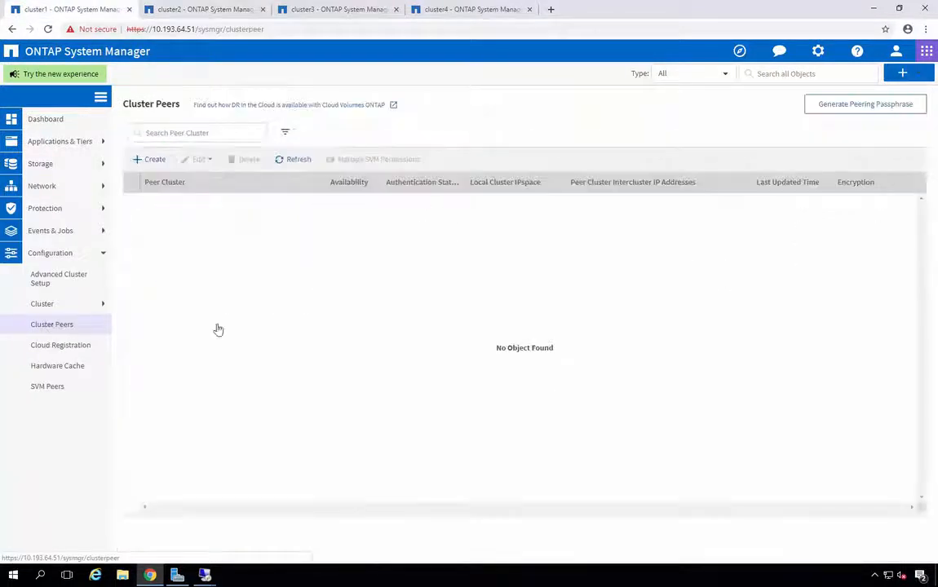
pyautogui.click(828, 109)
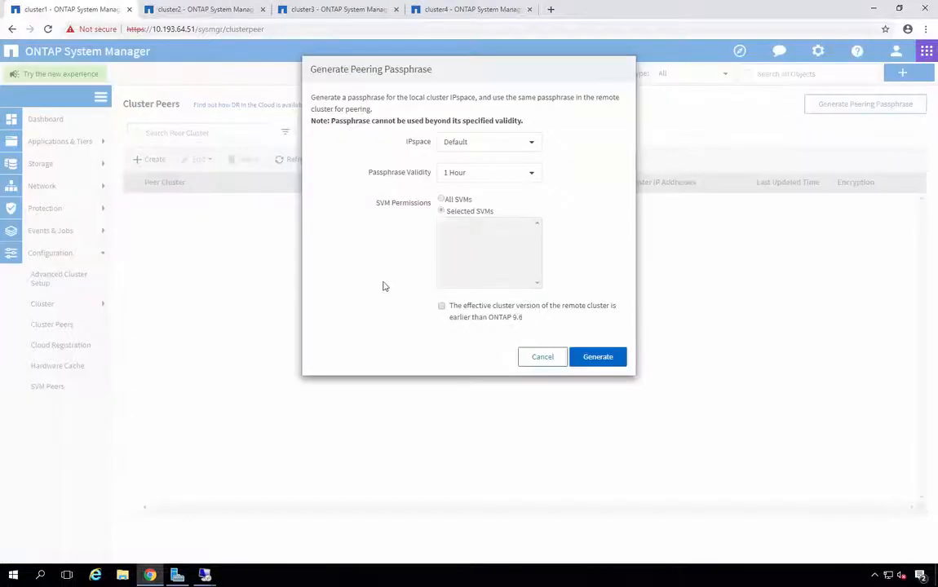
pyautogui.click(597, 359)
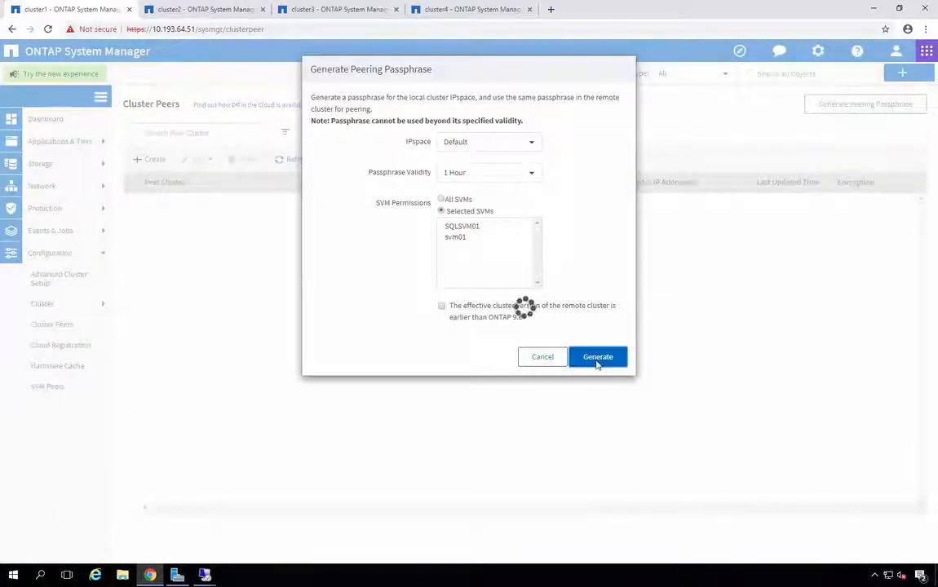
pyautogui.click(477, 281)
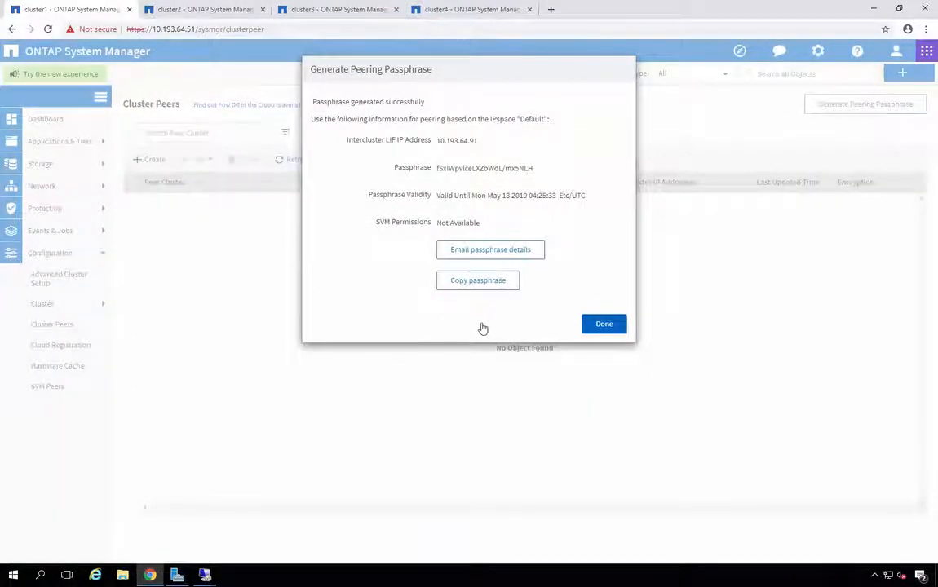
pyautogui.click(605, 327)
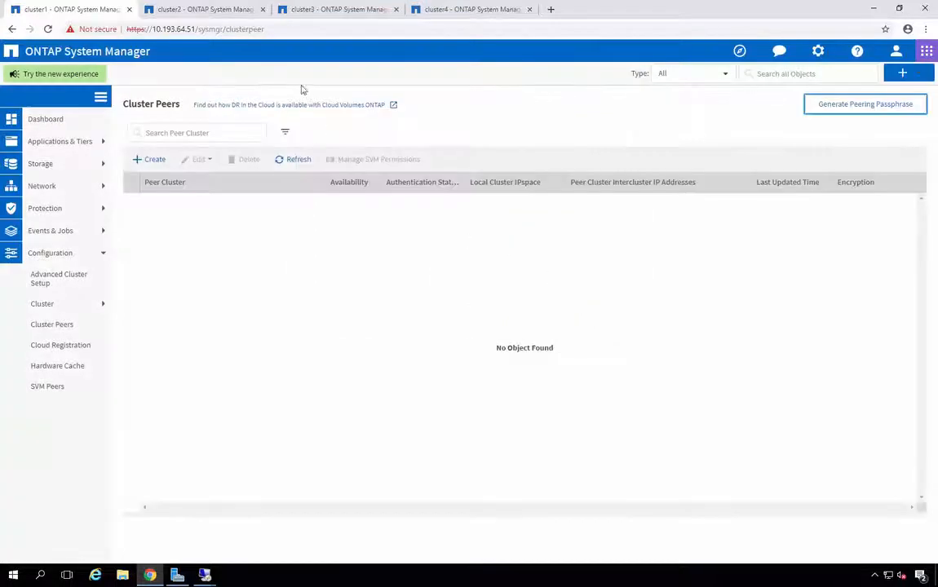
pyautogui.click(209, 9)
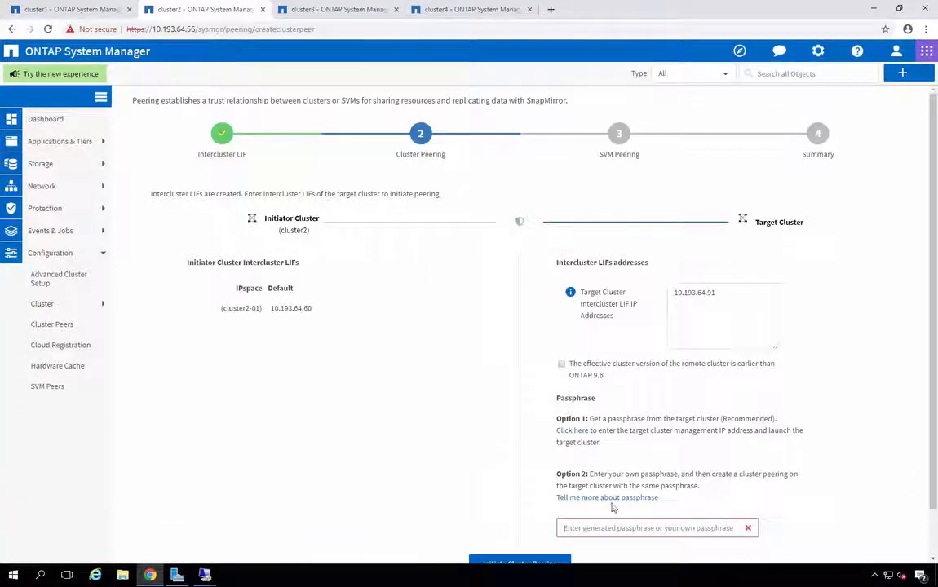
# - Paste the cluster1 passphrase, initiate cluster peering, and continue to SVM peering with initiator SQLSVM02
pyautogui.click(608, 530)
pyautogui.hotkey('ctrl', 'v')
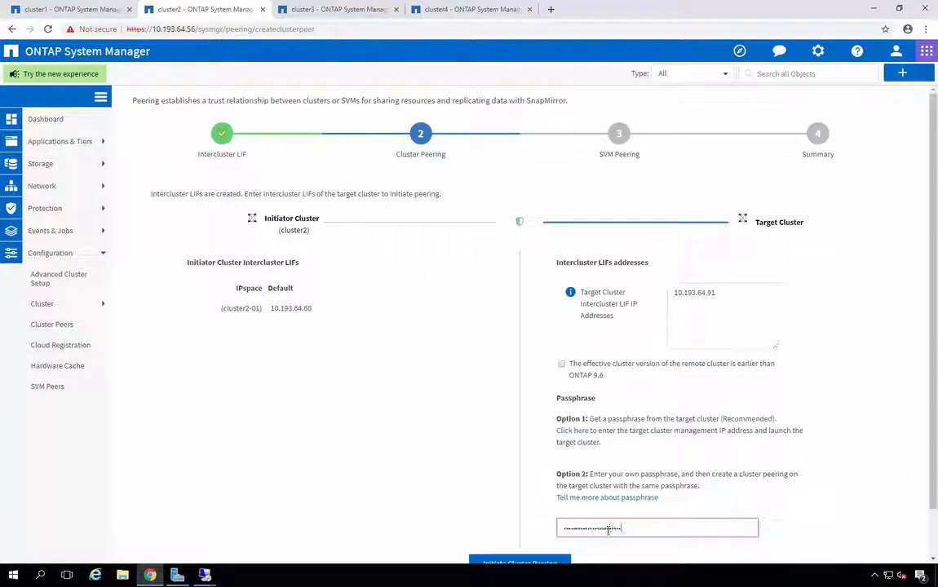
pyautogui.scroll(-1, 935, 508)
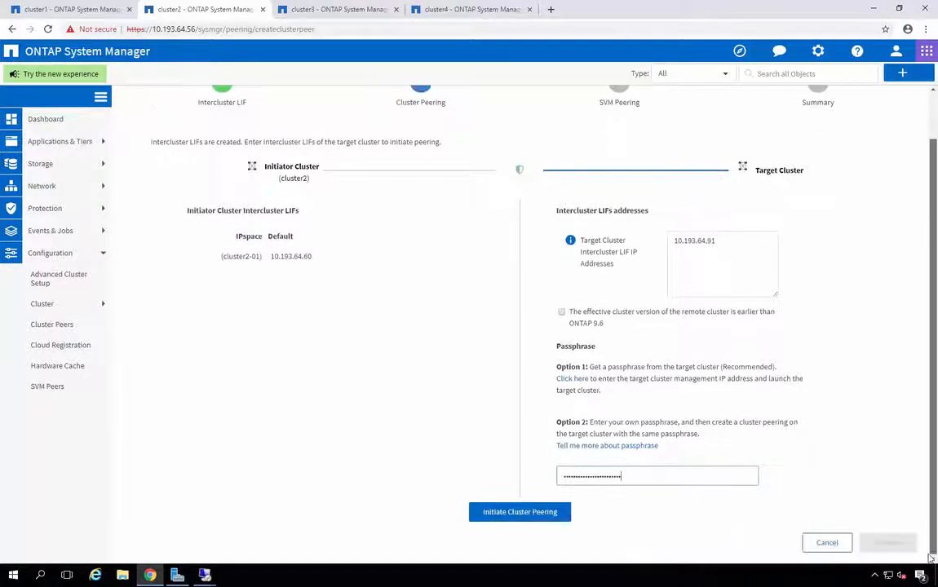
pyautogui.click(552, 522)
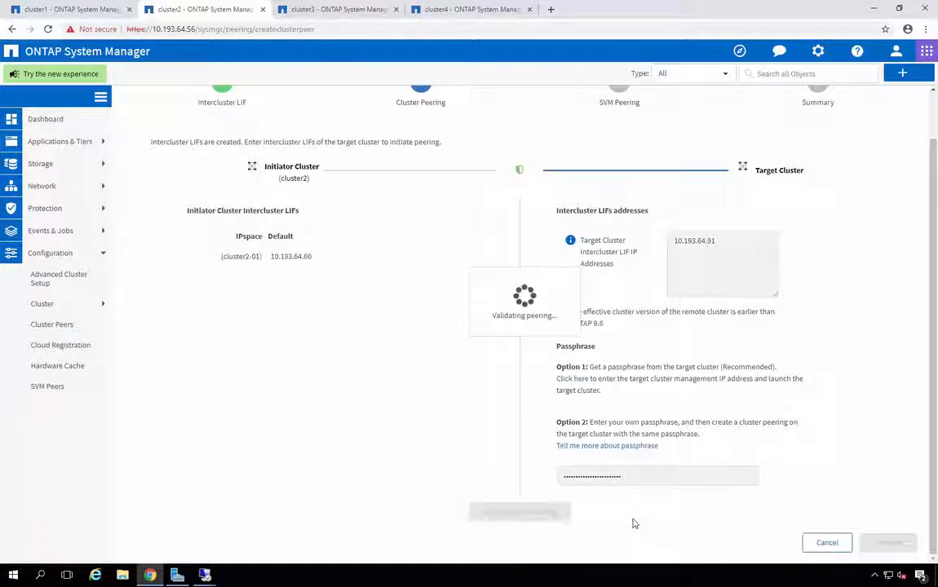
pyautogui.scroll(-1, 816, 518)
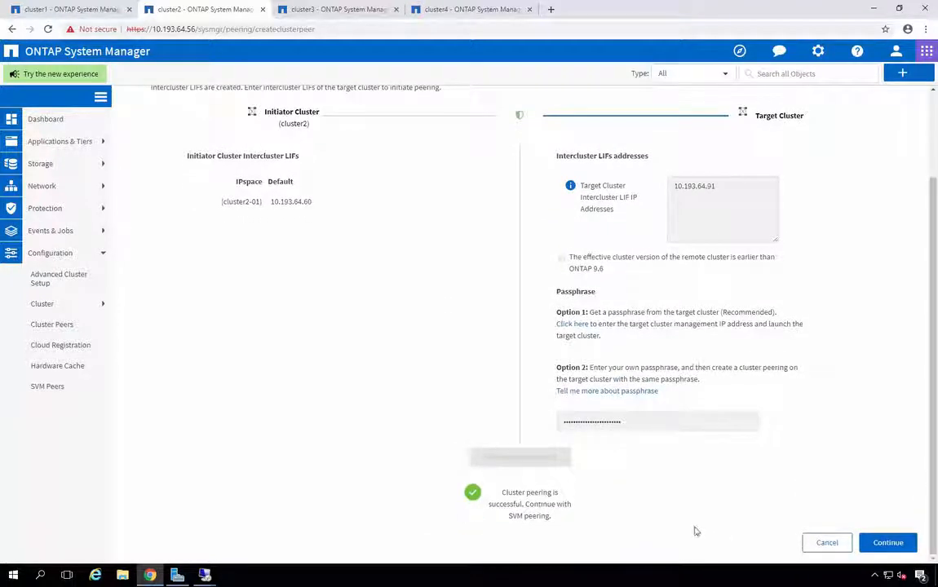
pyautogui.click(891, 542)
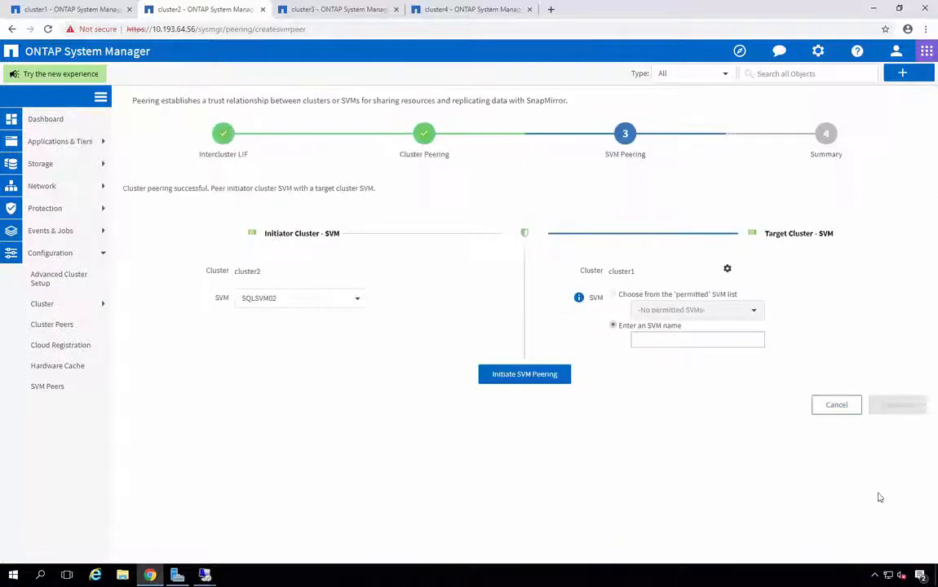
# - Request SVM peering between SQLSVM02 and target SVM SQLSVM01
pyautogui.click(648, 339)
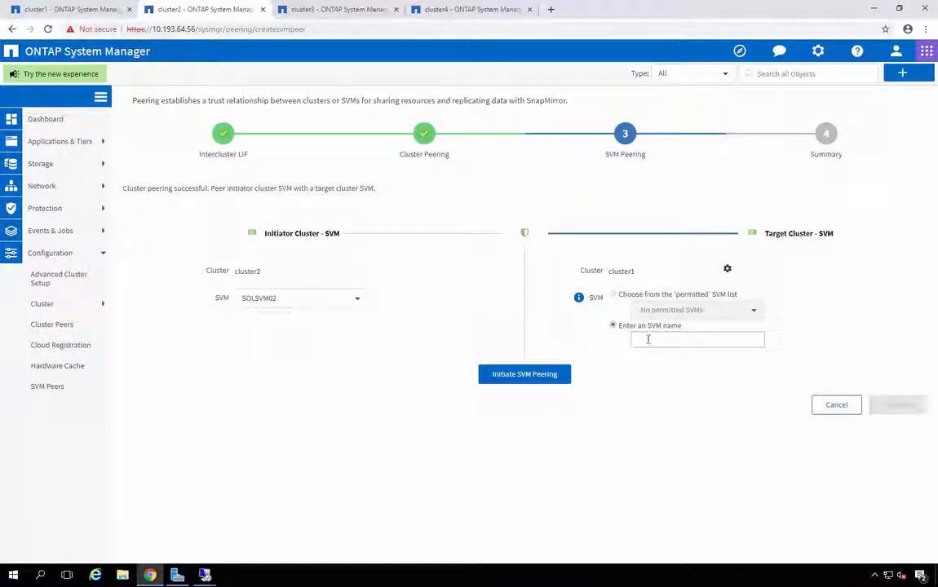
pyautogui.click(651, 364)
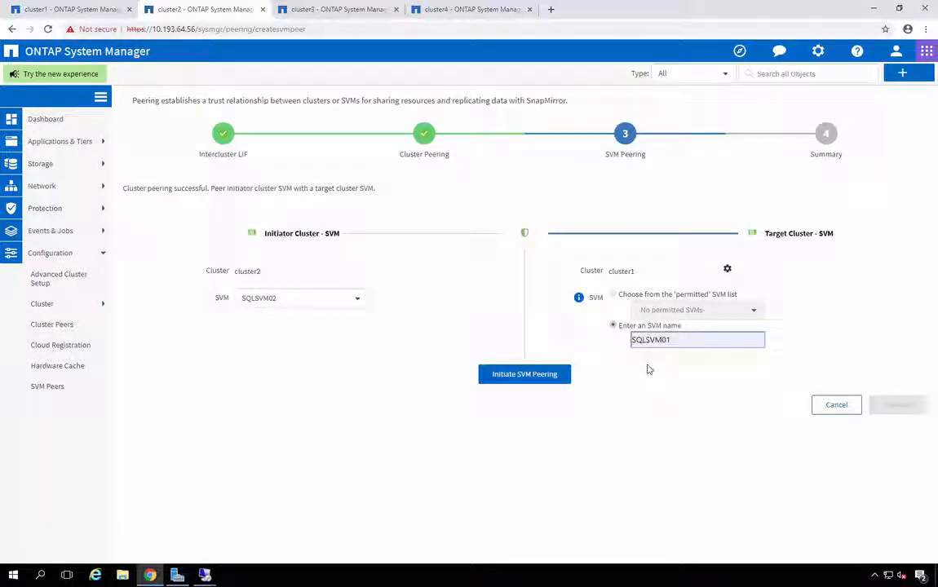
pyautogui.click(548, 383)
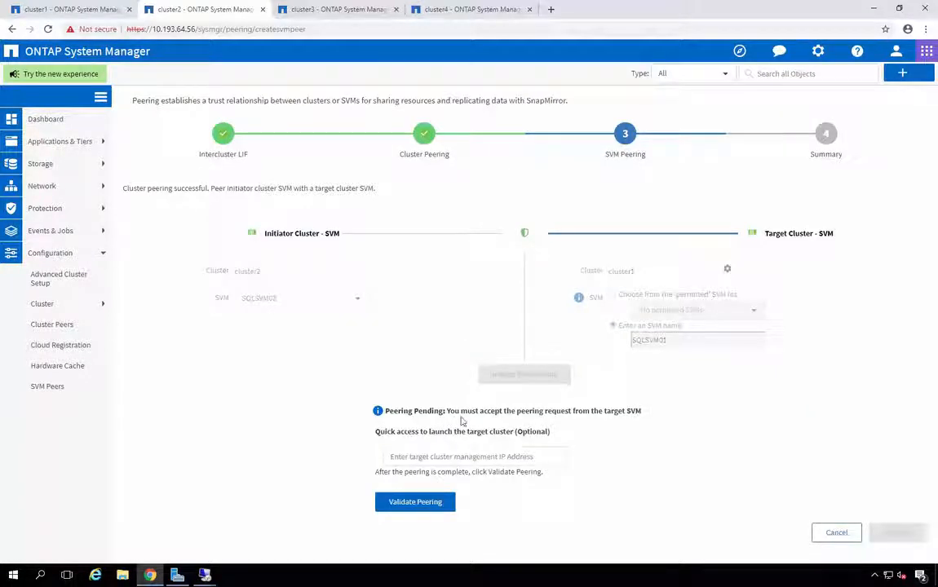
# - On cluster1's SVM Peers, accept the pending SQLSVM01 peering request
pyautogui.click(81, 14)
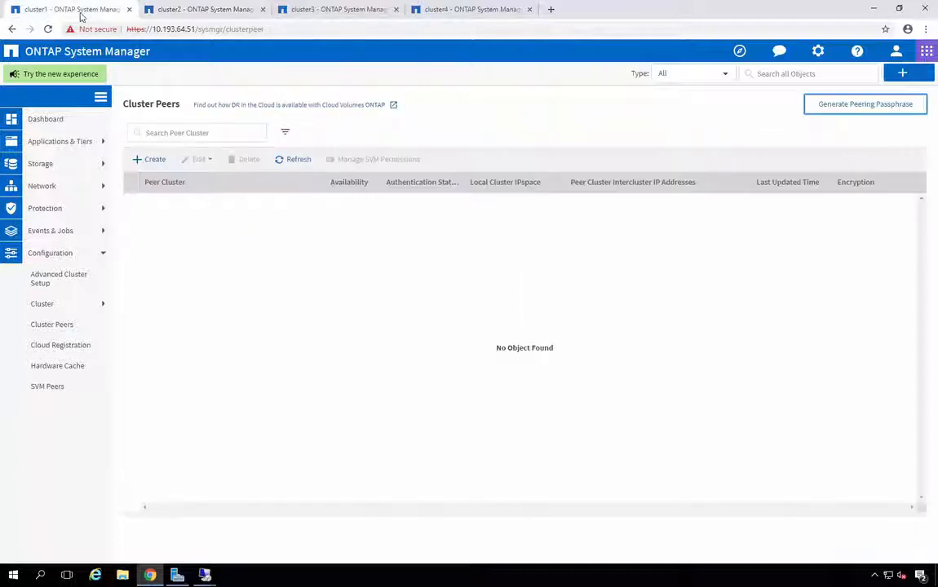
pyautogui.click(46, 386)
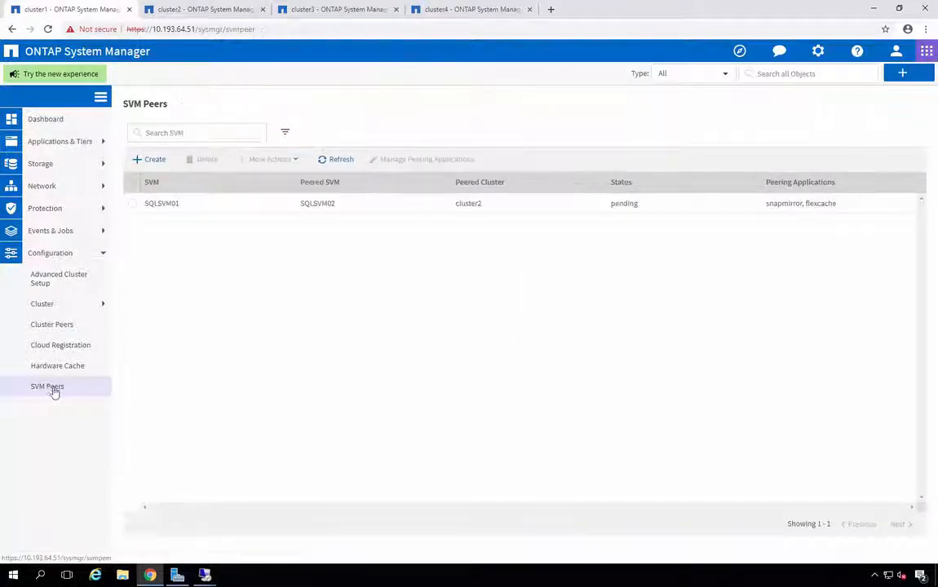
pyautogui.click(132, 207)
pyautogui.click(296, 163)
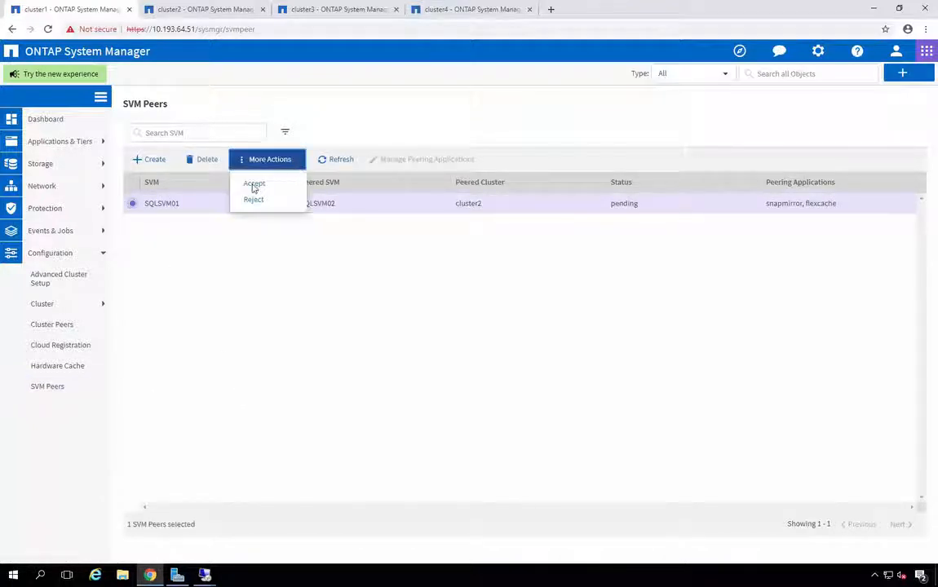
pyautogui.click(254, 185)
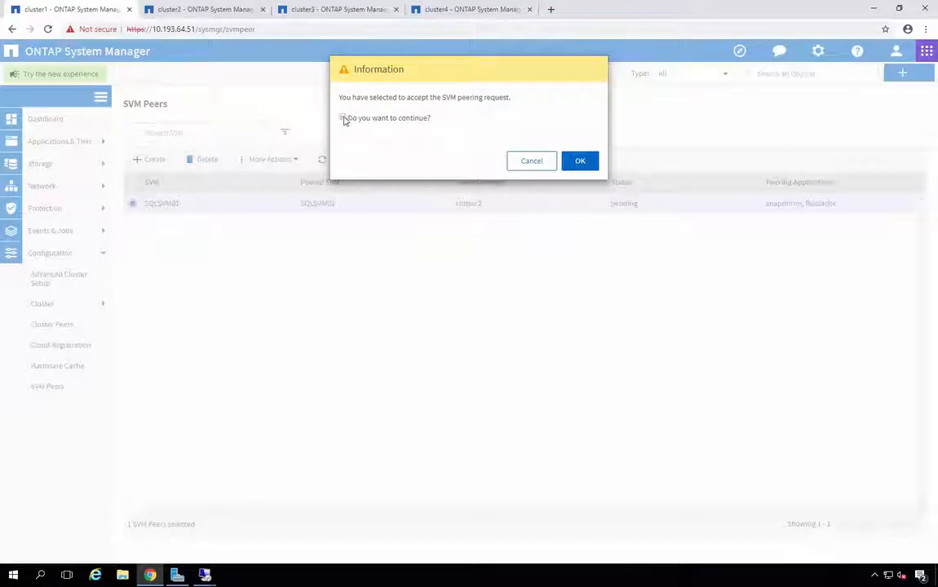
pyautogui.click(580, 161)
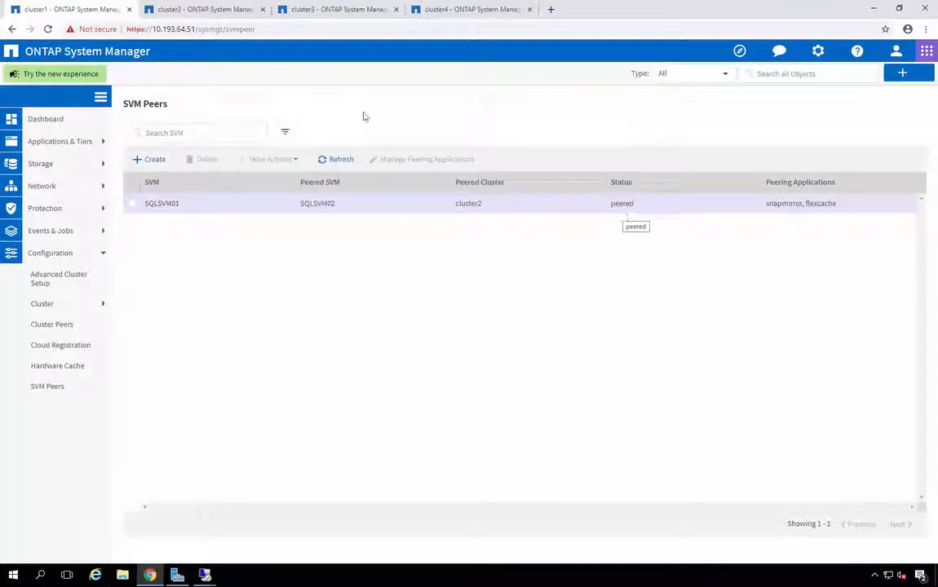
pyautogui.click(196, 12)
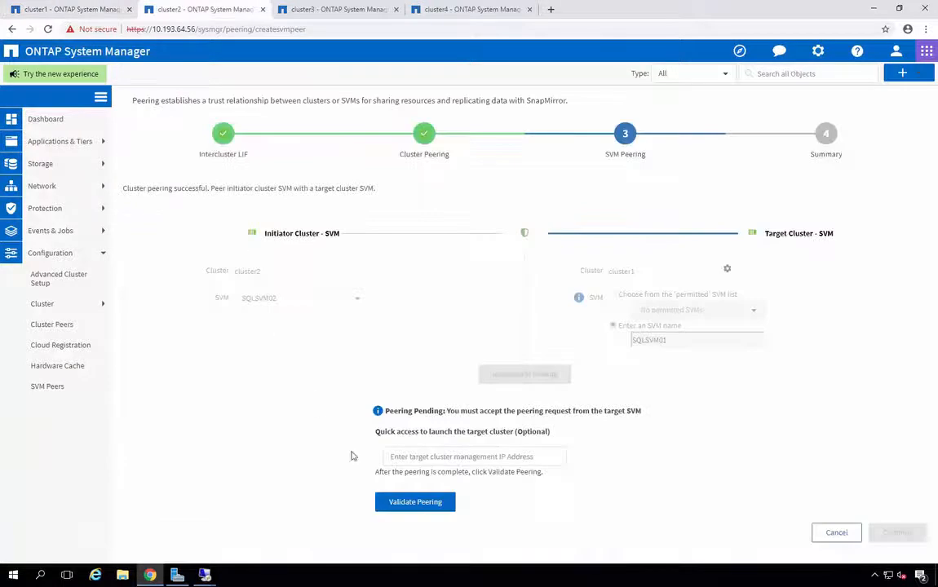
# - Validate the SVM peering and finish the wizard, leaving cluster1 listed as an authenticated peer
pyautogui.click(405, 511)
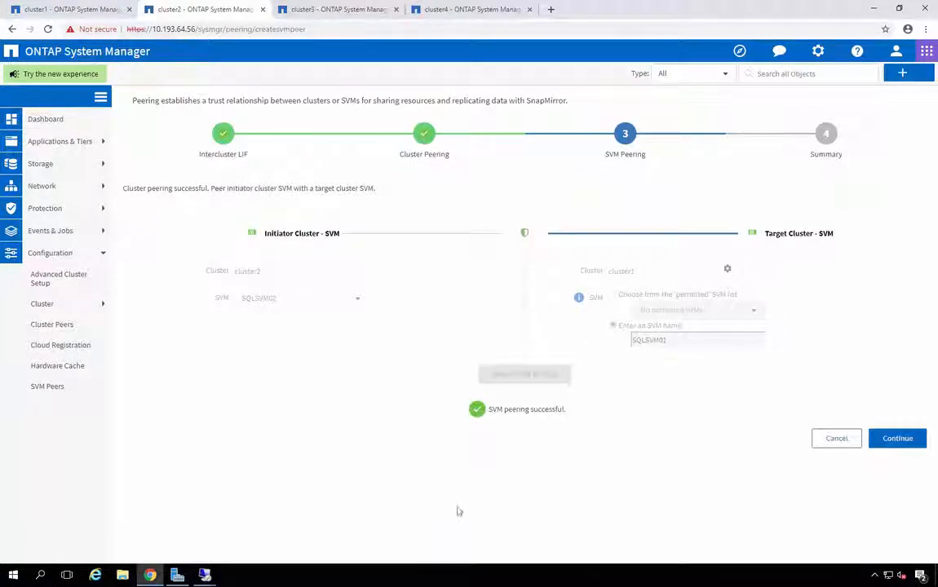
pyautogui.click(896, 443)
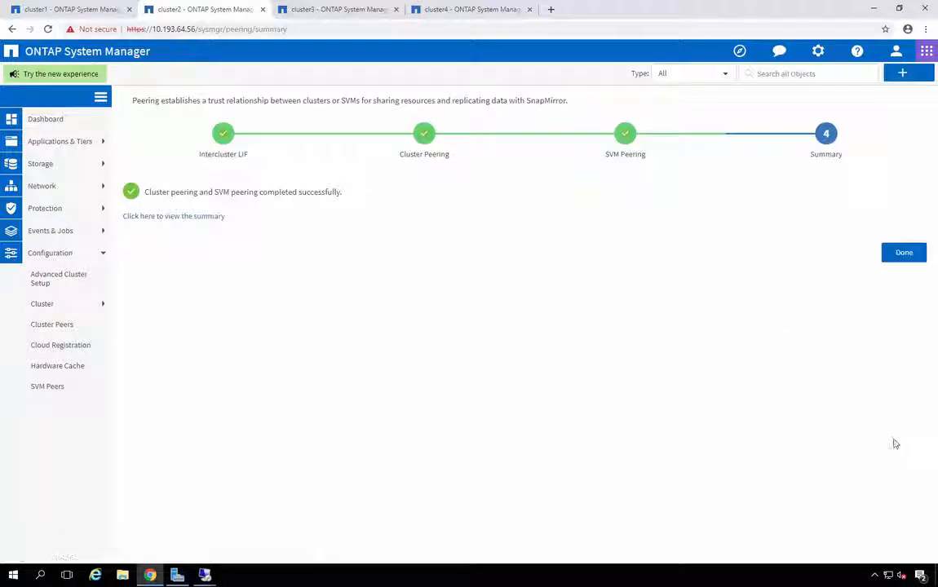
pyautogui.click(910, 253)
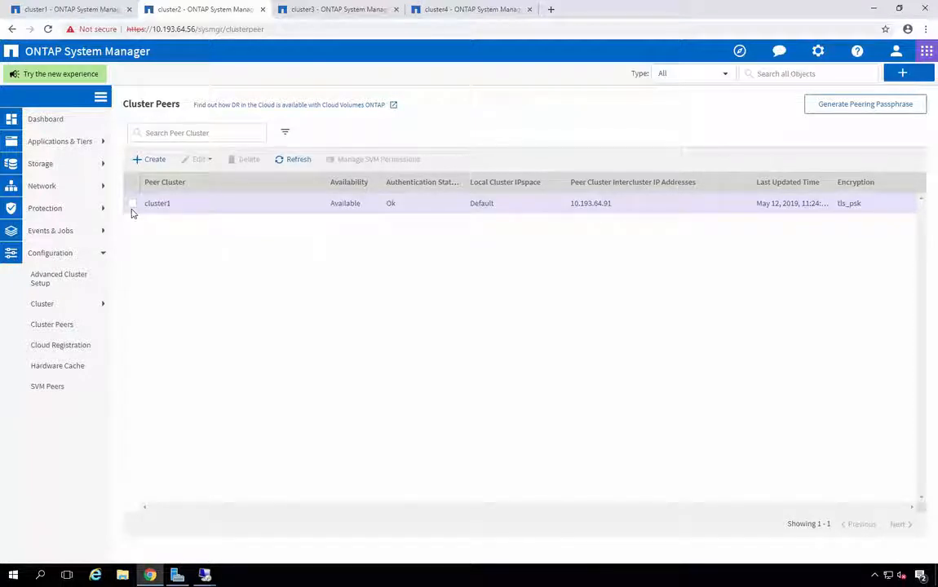
pyautogui.click(103, 254)
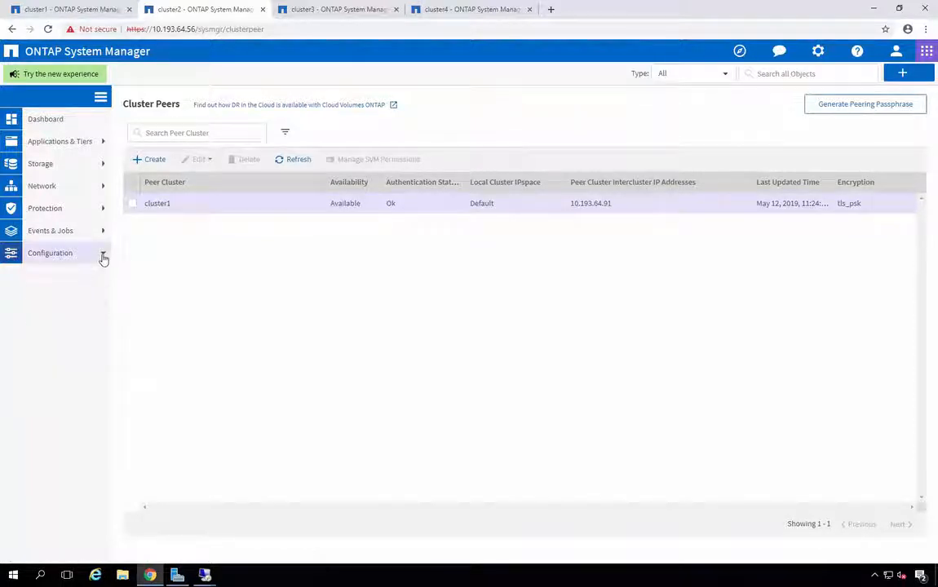
# - Create a volume relationship with destination SVM SQLSVM02 and source SVM SQLSVM01 on cluster1
pyautogui.click(103, 210)
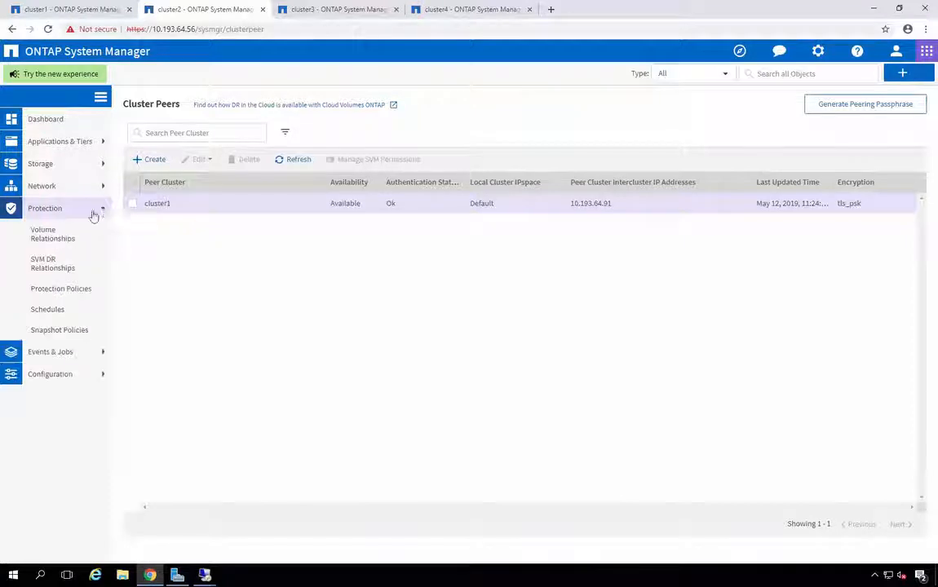
pyautogui.click(82, 247)
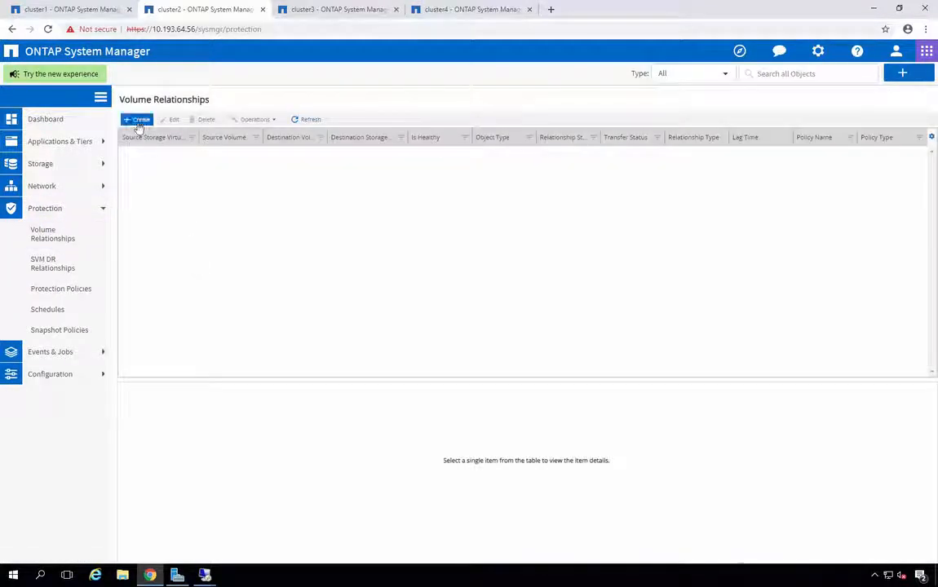
pyautogui.click(138, 120)
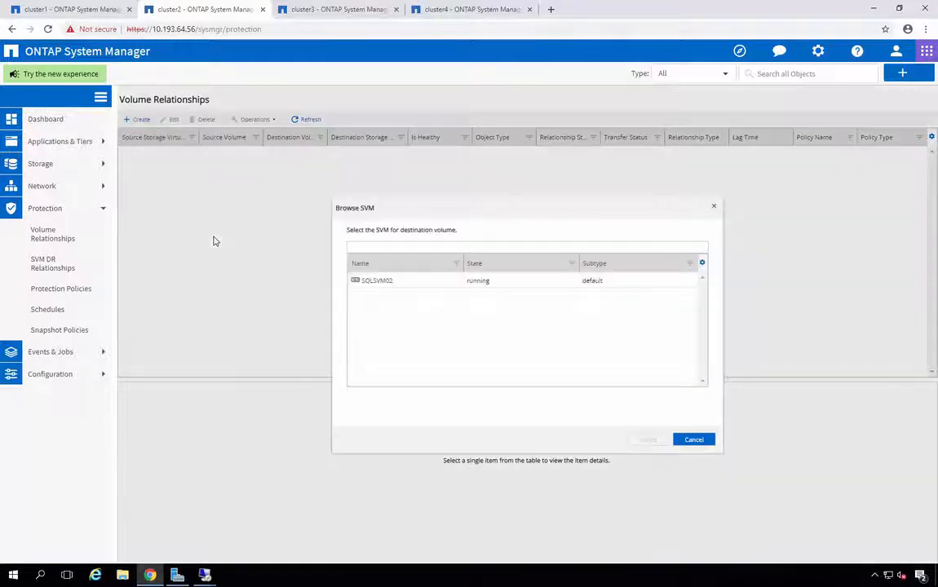
pyautogui.click(371, 282)
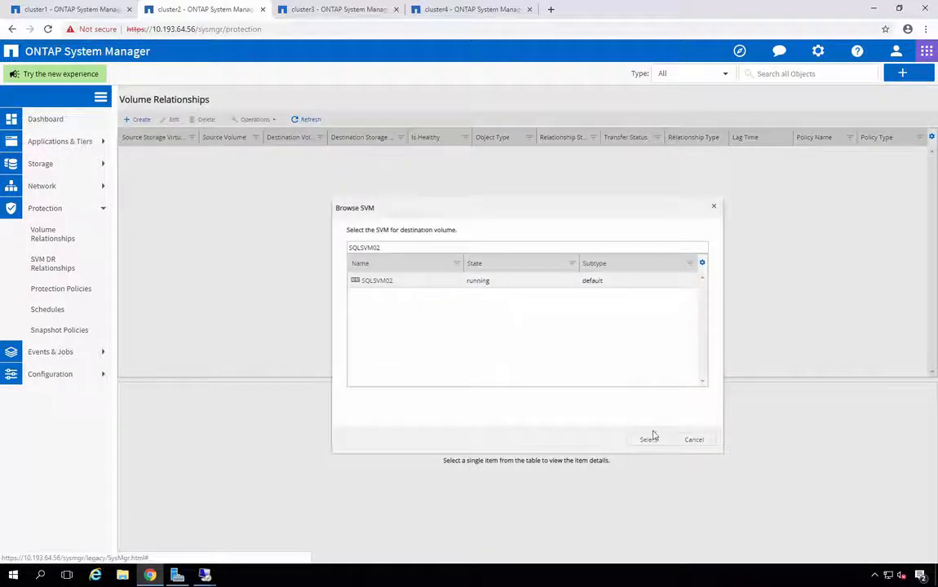
pyautogui.click(648, 440)
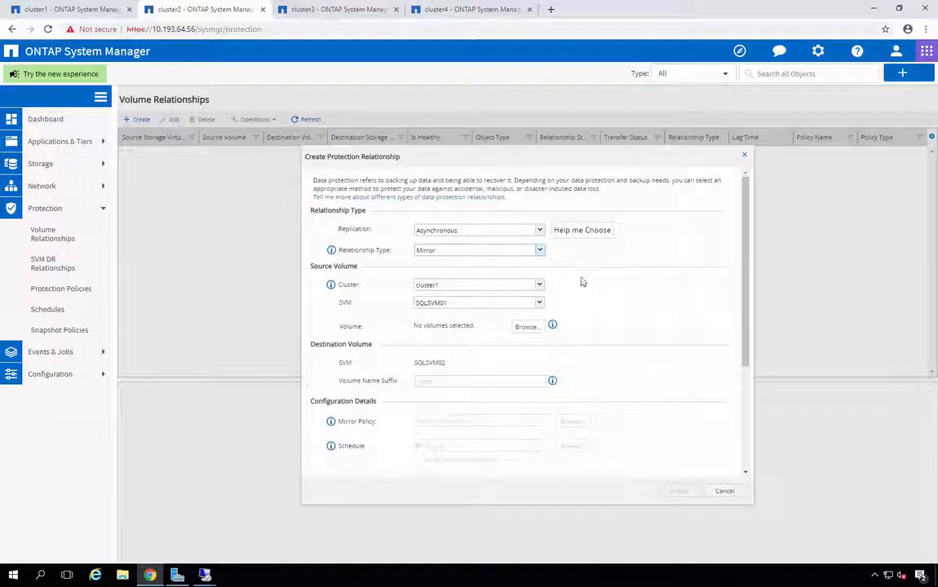
pyautogui.click(526, 328)
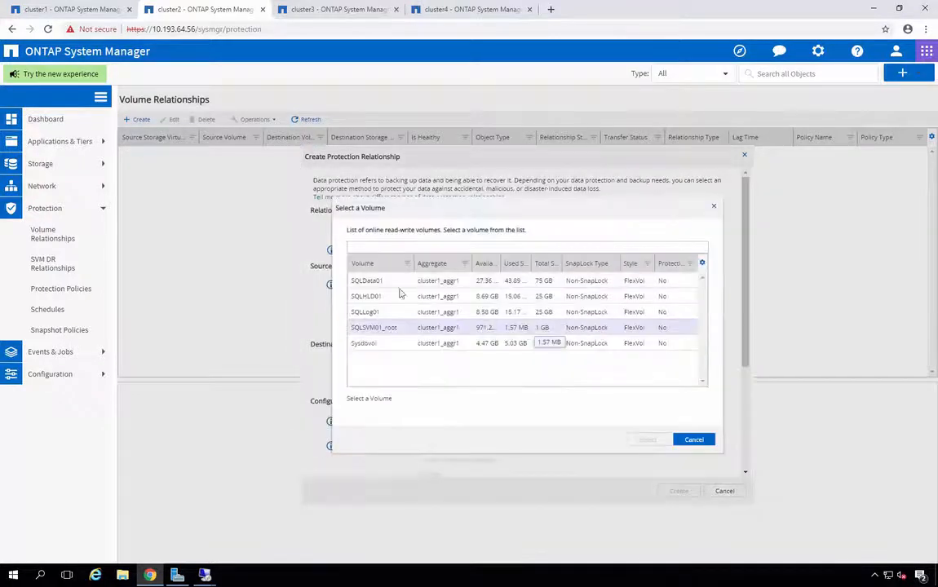
# - Mirror SQLData01 and SQLLog01 to SQLSVM02 with suffix _controller2 and no schedule
pyautogui.click(385, 283)
pyautogui.click(385, 315)
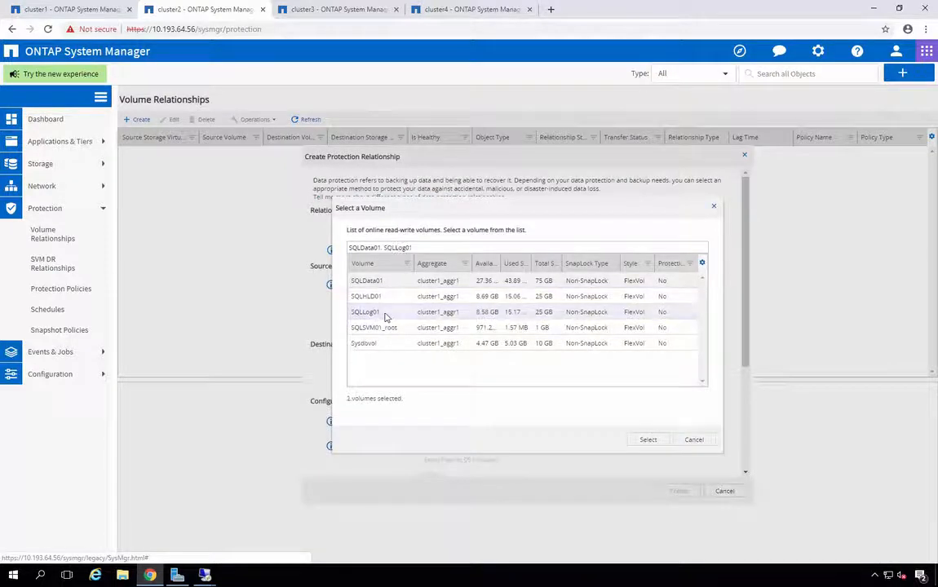
pyautogui.click(652, 442)
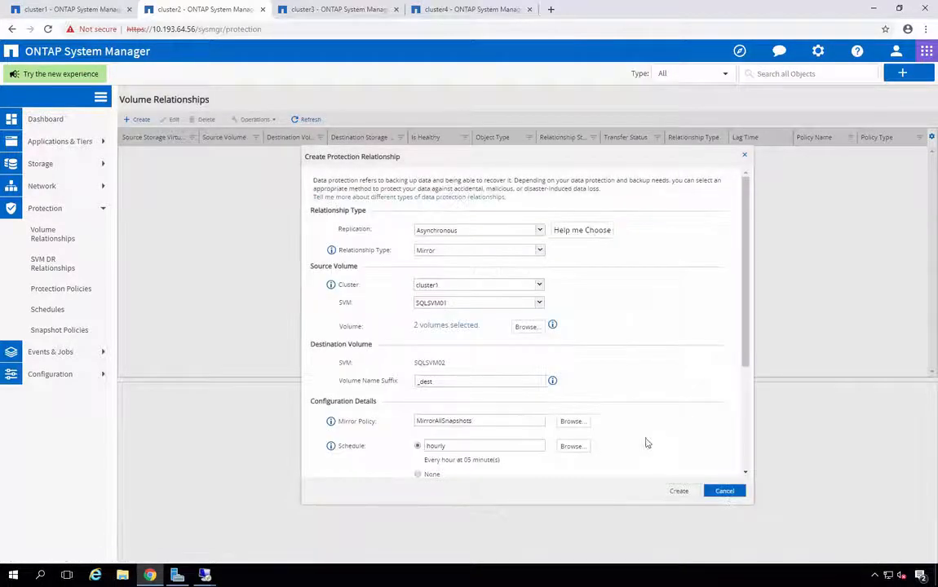
pyautogui.doubleClick(425, 382)
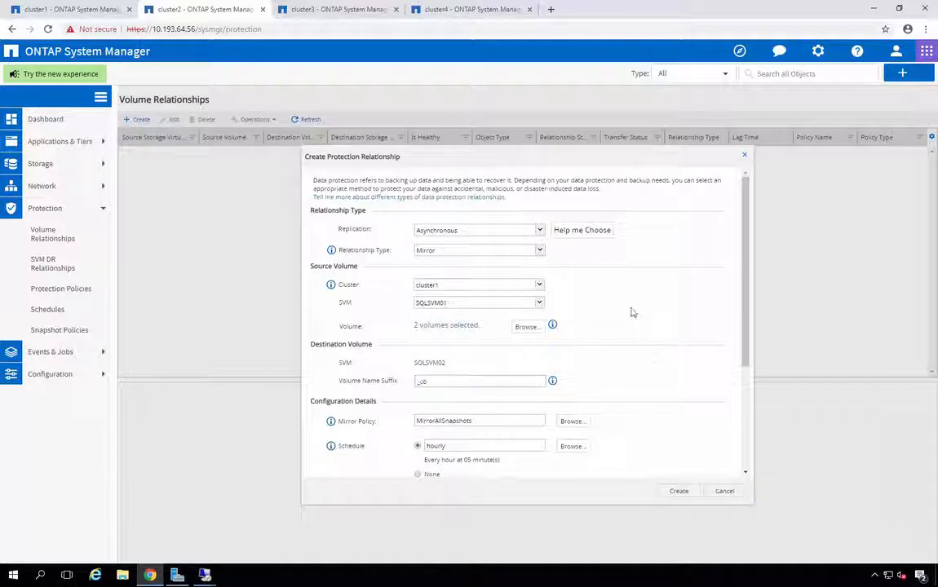
pyautogui.write('_controller2')
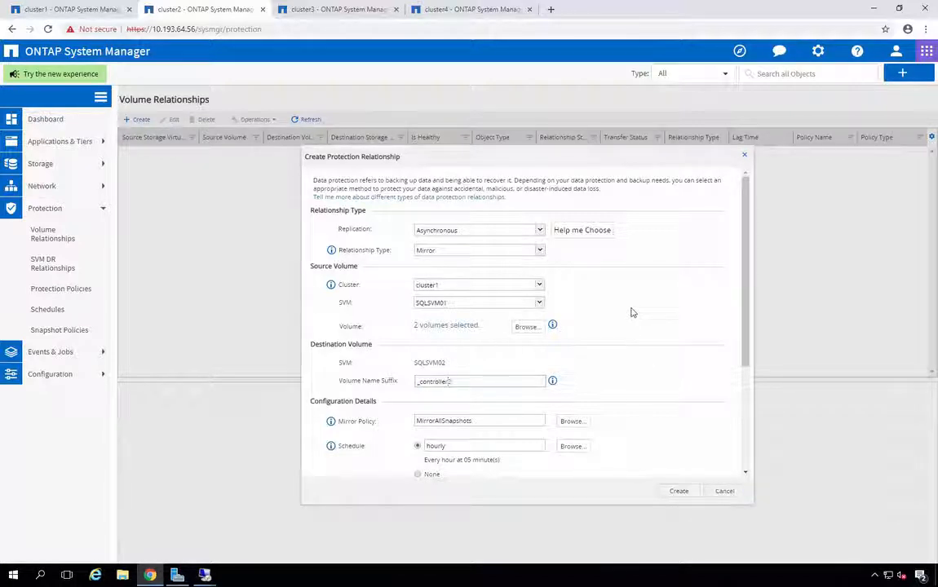
pyautogui.click(418, 475)
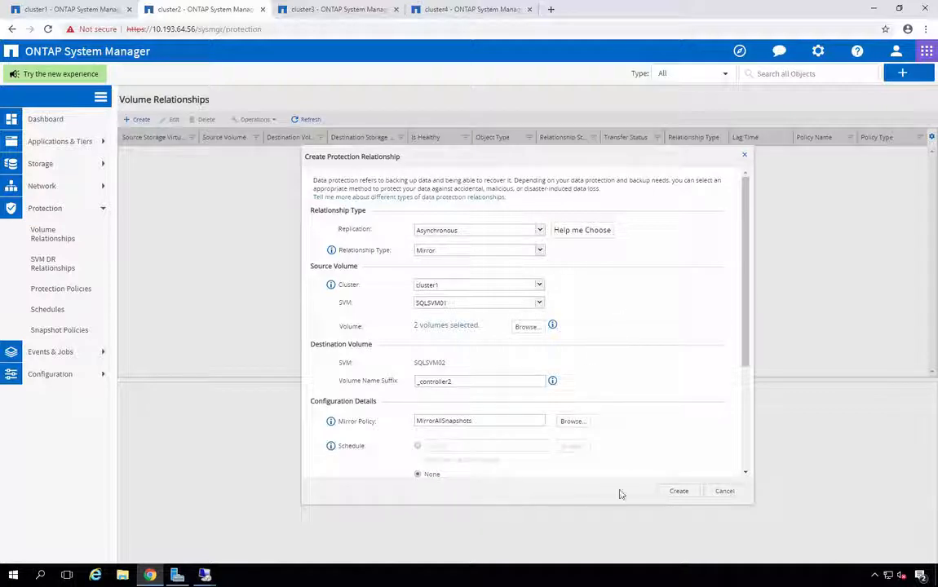
pyautogui.click(680, 493)
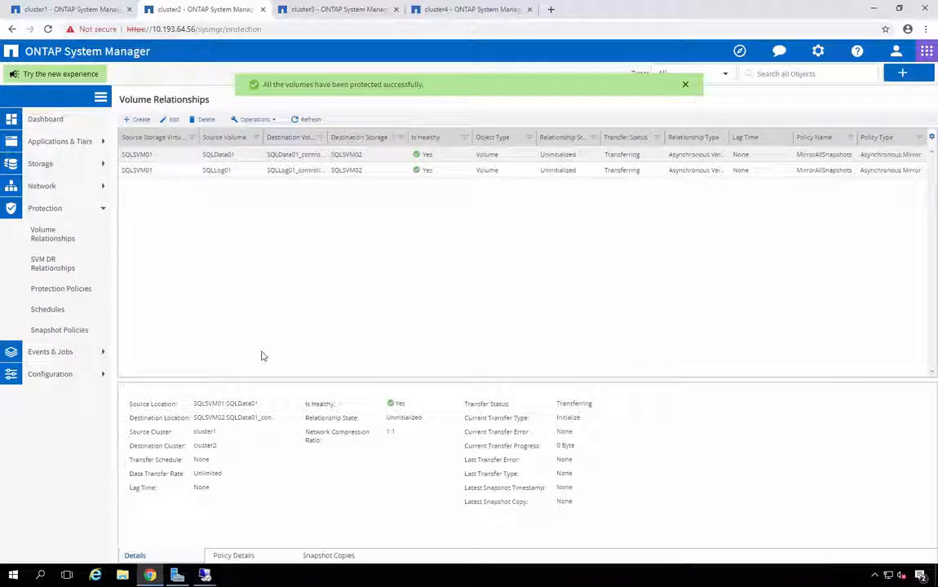
# - Show cluster2's Volumes list with the Name column widened to reveal the _controller2 volumes
pyautogui.click(103, 165)
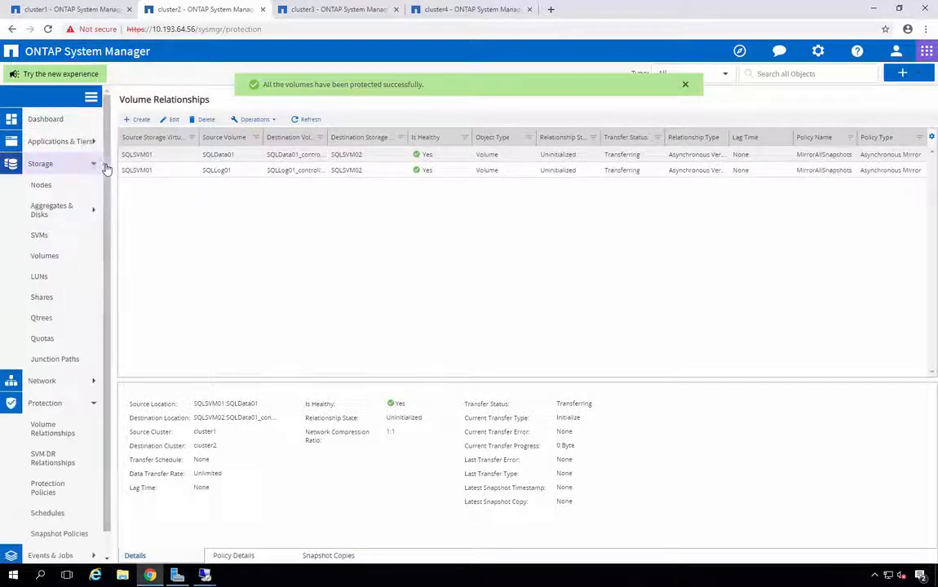
pyautogui.click(58, 258)
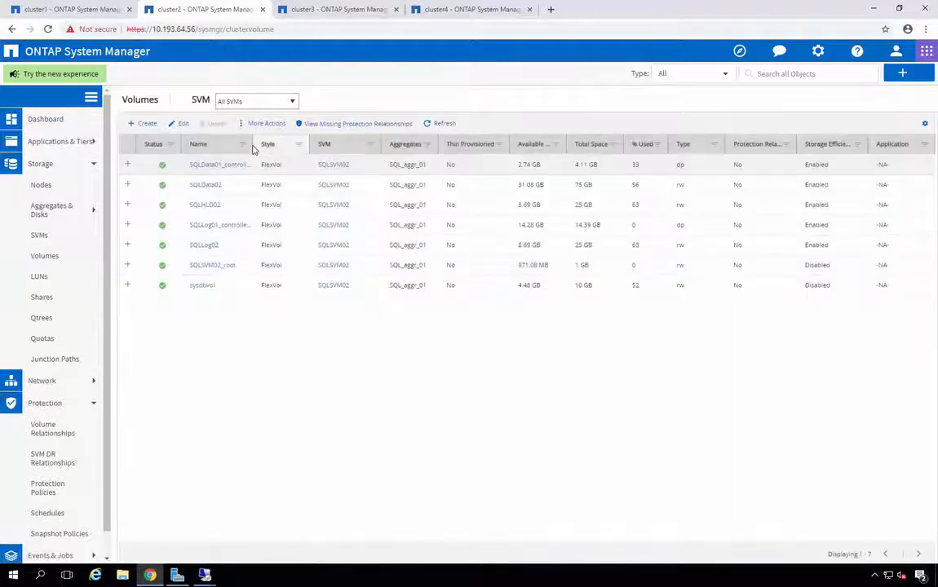
pyautogui.moveTo(257, 143); pyautogui.dragTo(367, 150)
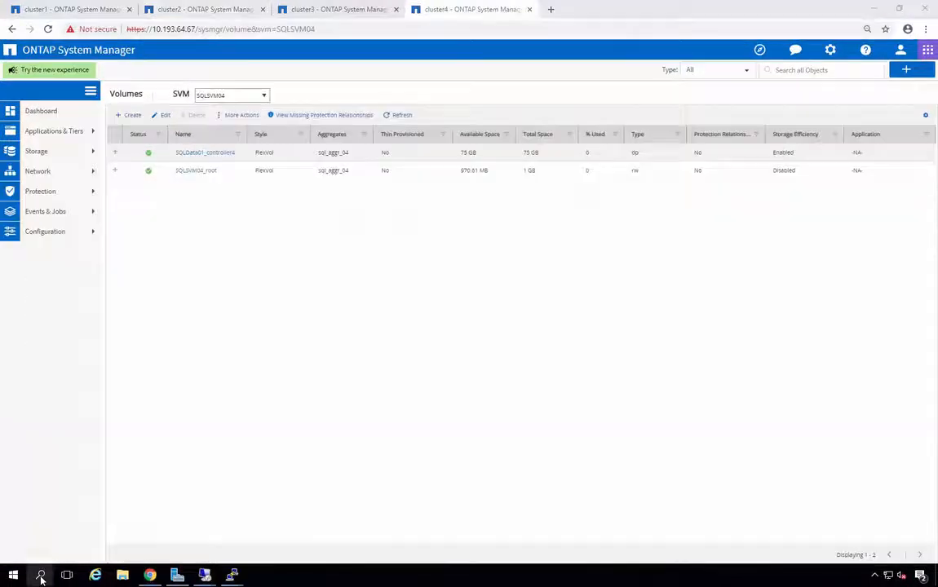
# - Launch PuTTY and connect over SSH to 10.193.64.67
pyautogui.click(40, 575)
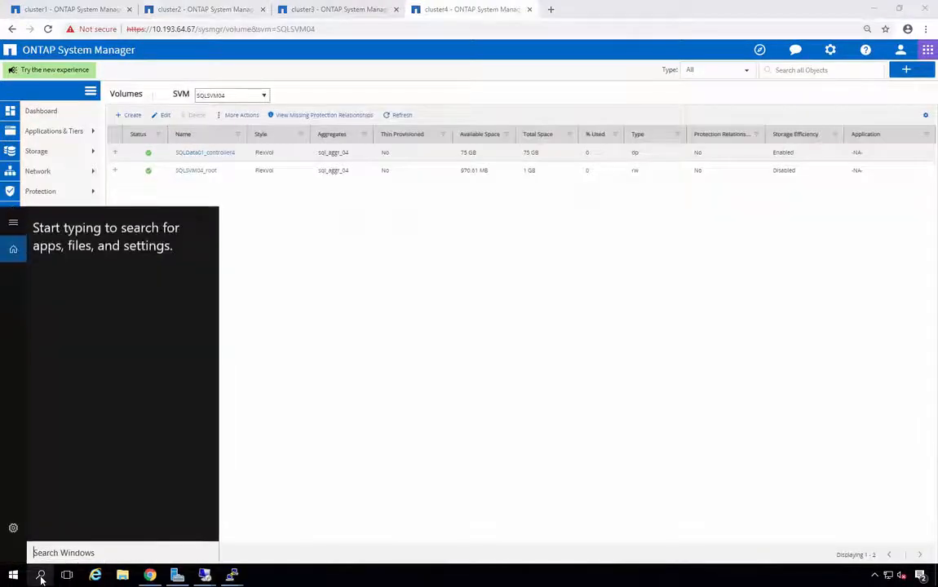
pyautogui.write('putty')
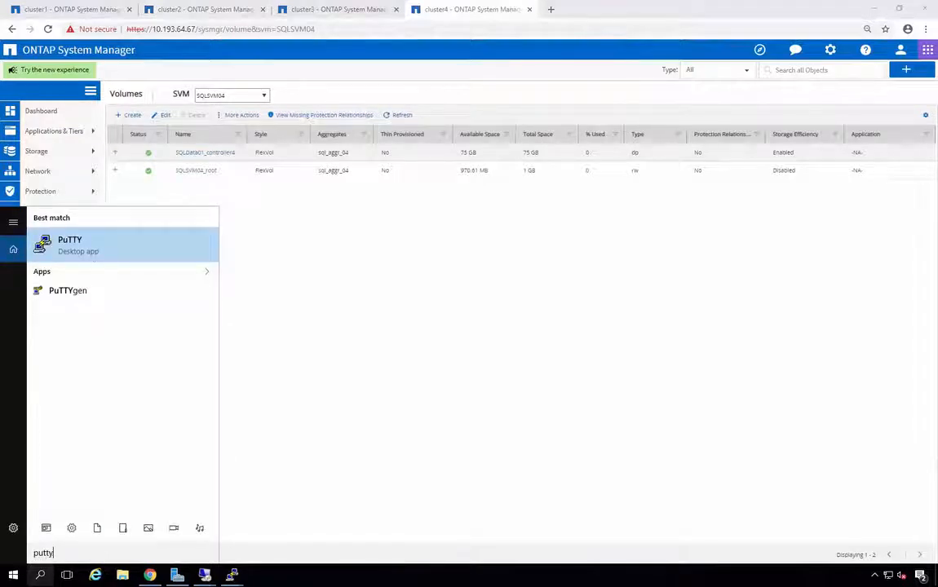
pyautogui.click(90, 255)
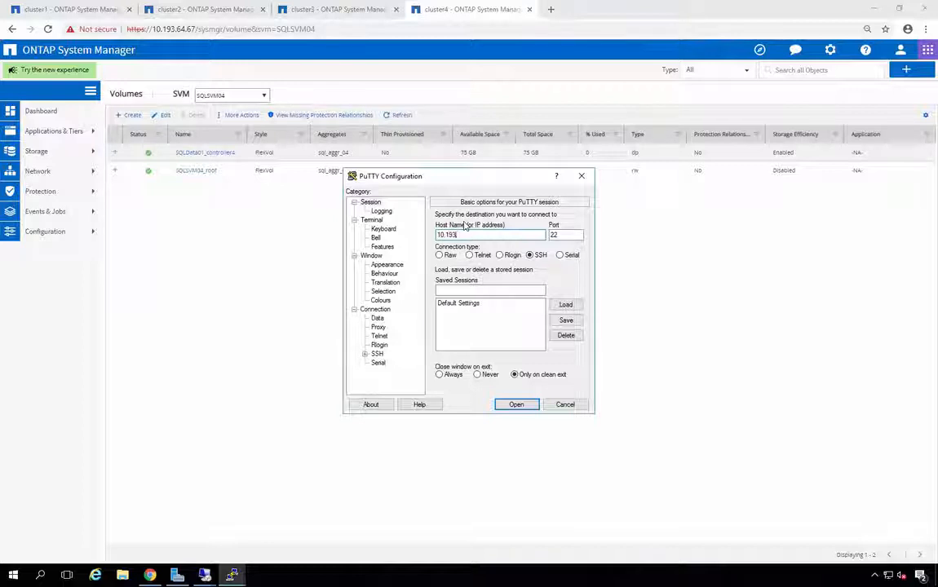
pyautogui.write('10.193.64.67')
pyautogui.click(517, 405)
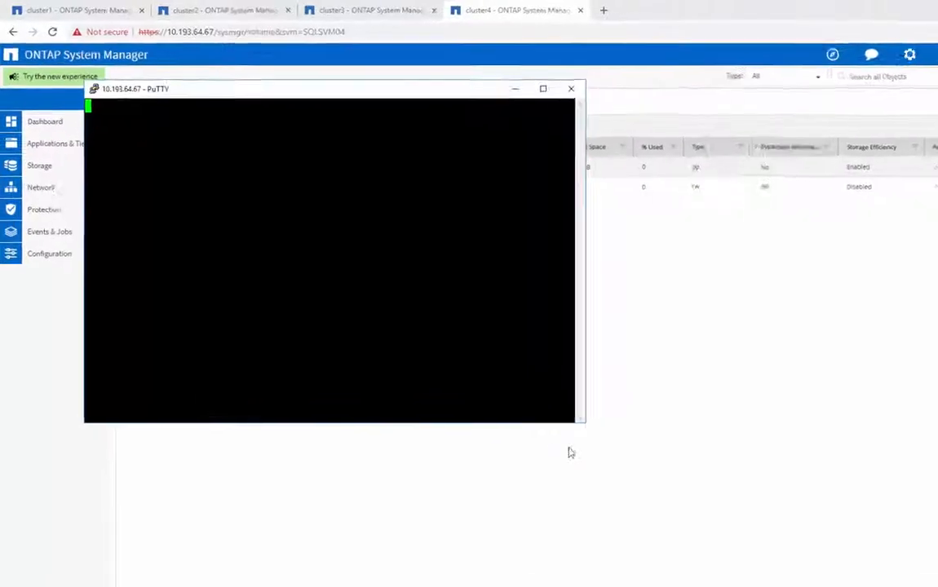
# - Log in as admin and create a DP SnapMirror from SQLSVM02:SQLData01_controller2 to SQLSVM04:SQLData01_controller4 with schedule 5min
pyautogui.write('admin')
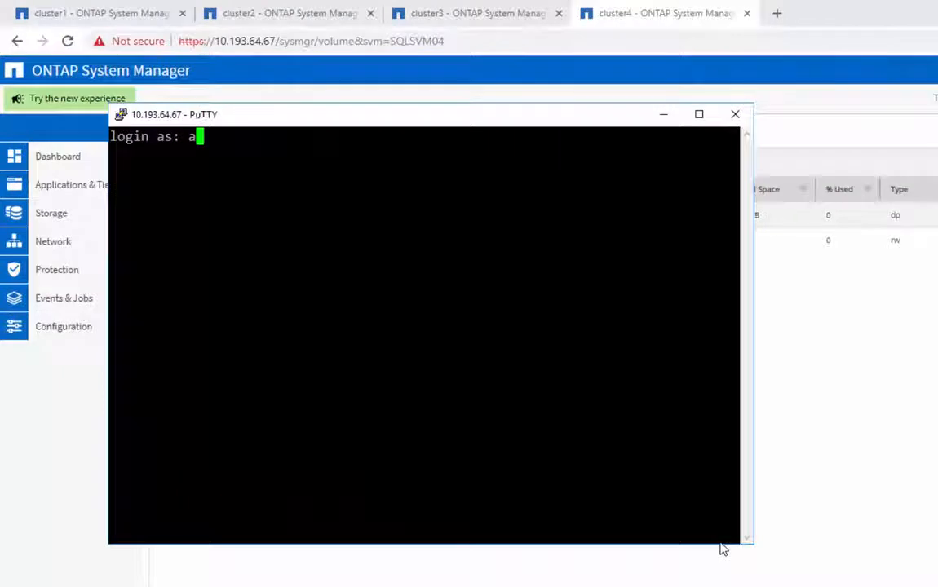
pyautogui.press('Return')
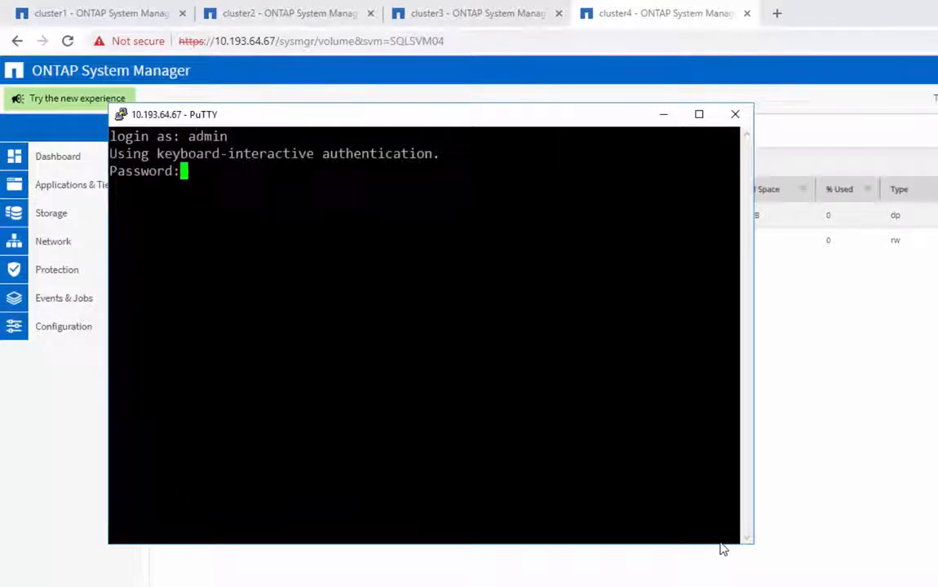
pyautogui.press('Return')
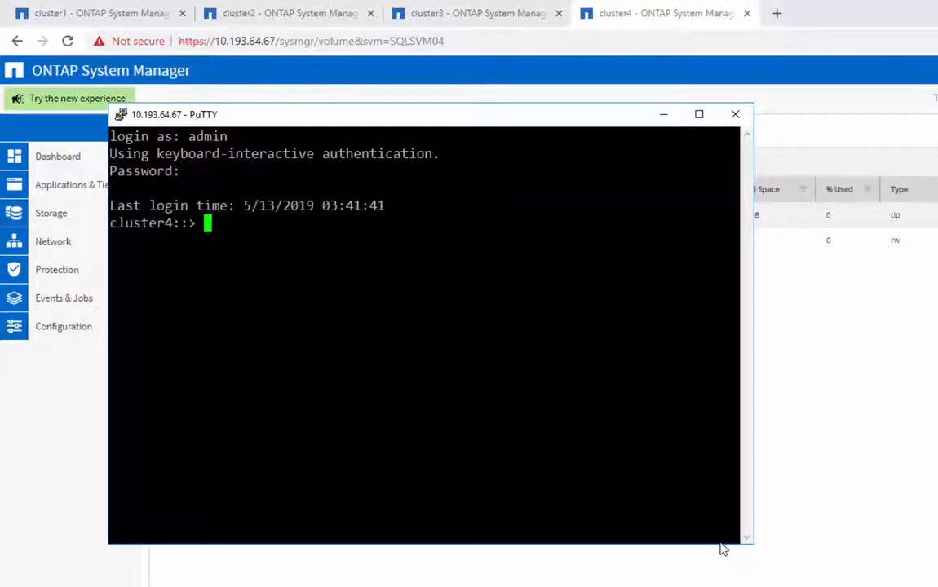
pyautogui.write('snapmirror')
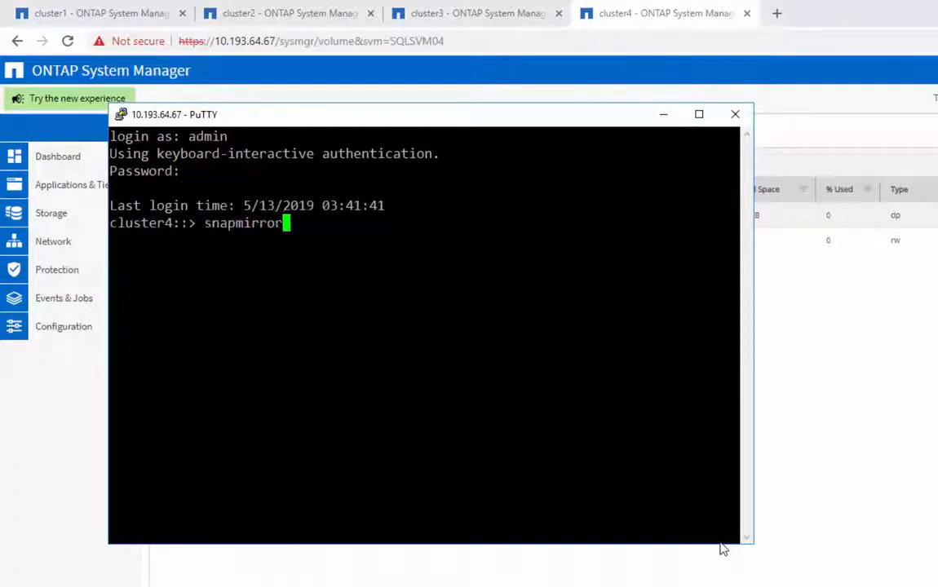
pyautogui.write(' creat')
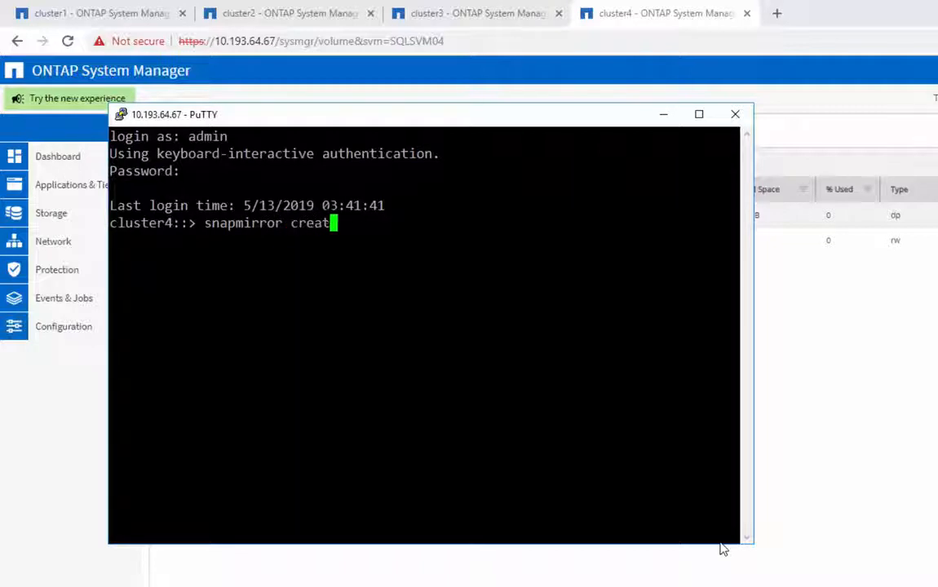
pyautogui.write('e -sourc')
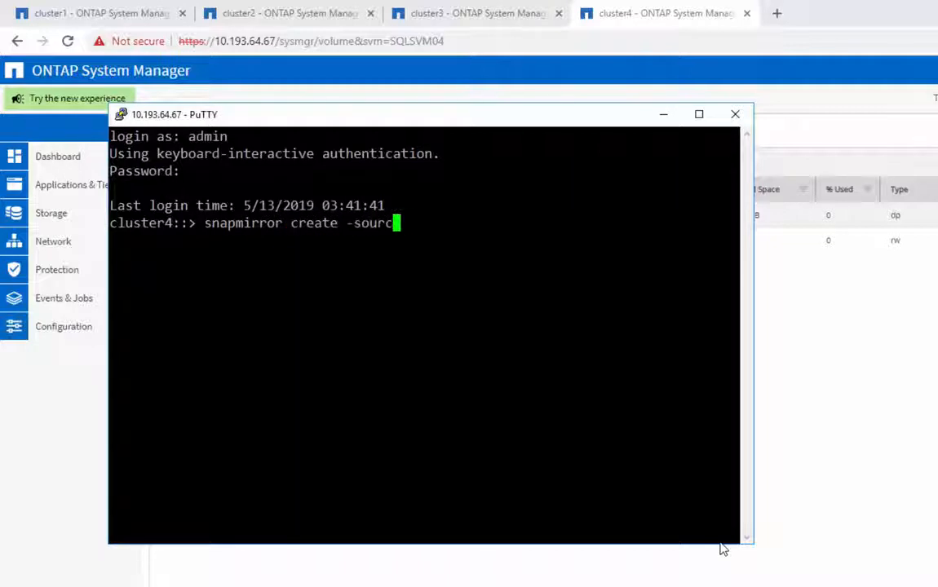
pyautogui.write('e-path ')
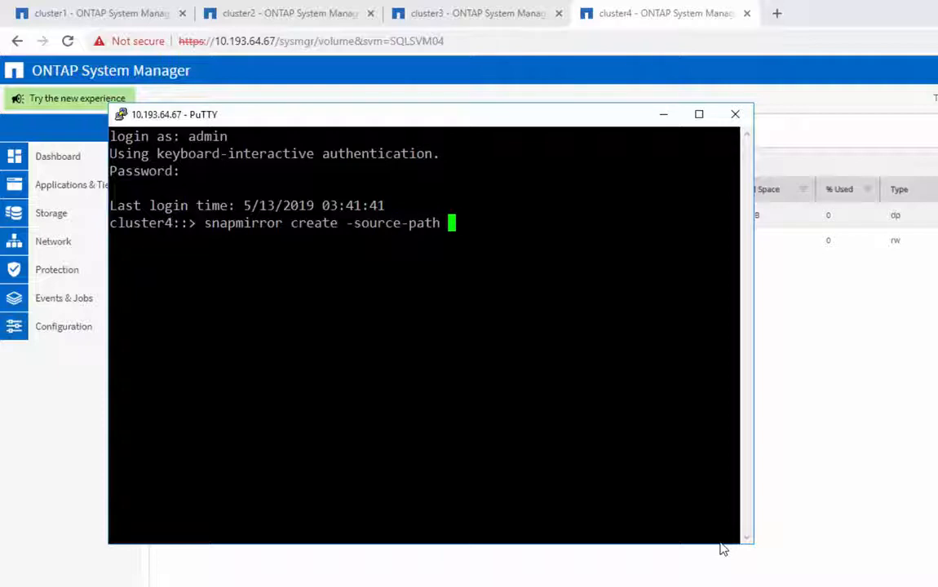
pyautogui.write('SQLSVM02:S')
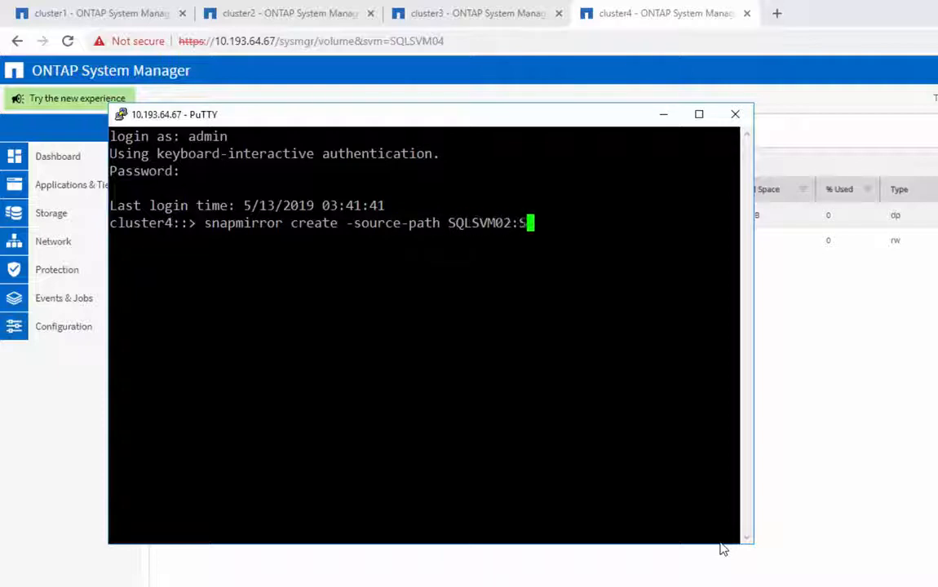
pyautogui.write('QLData01_controller')
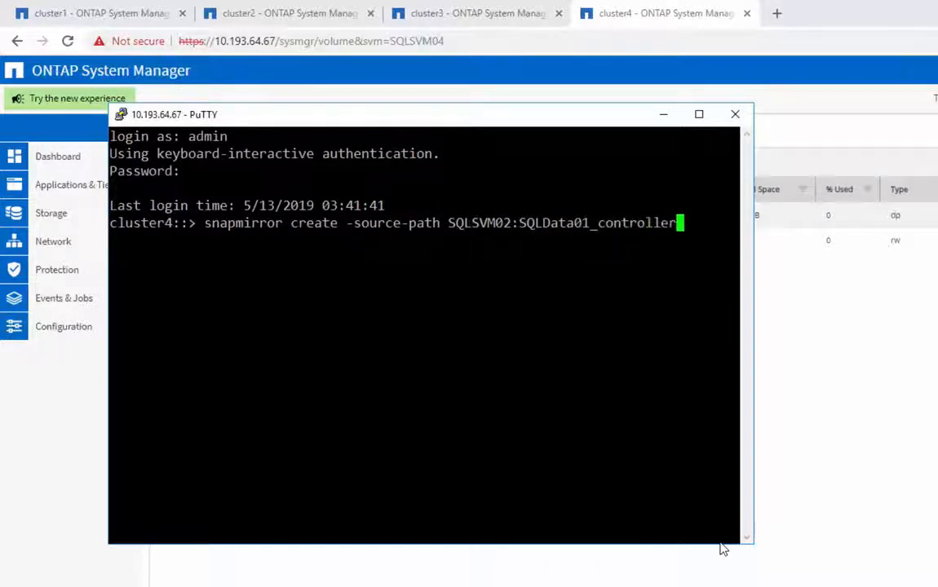
pyautogui.write('2 -des')
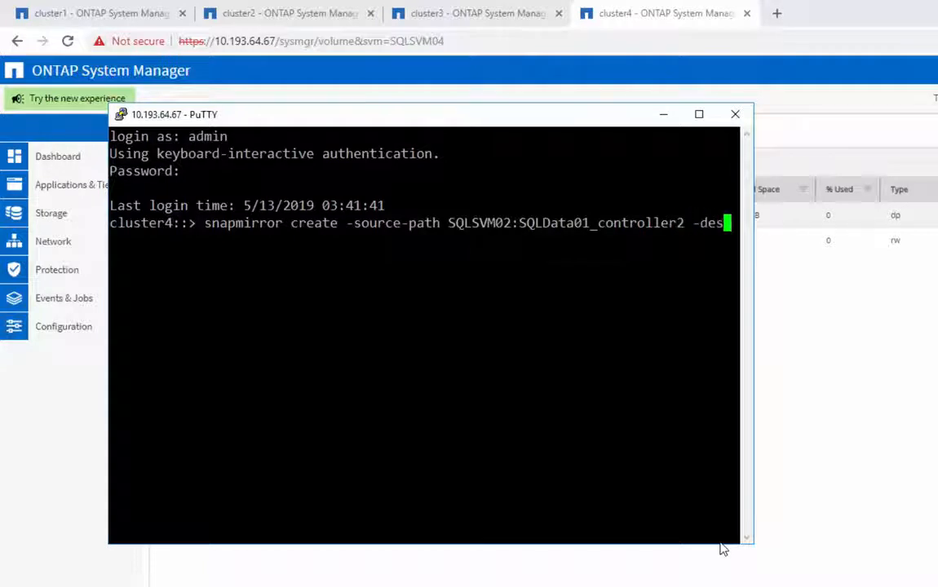
pyautogui.write('tination-path')
pyautogui.write('SQLSVM')
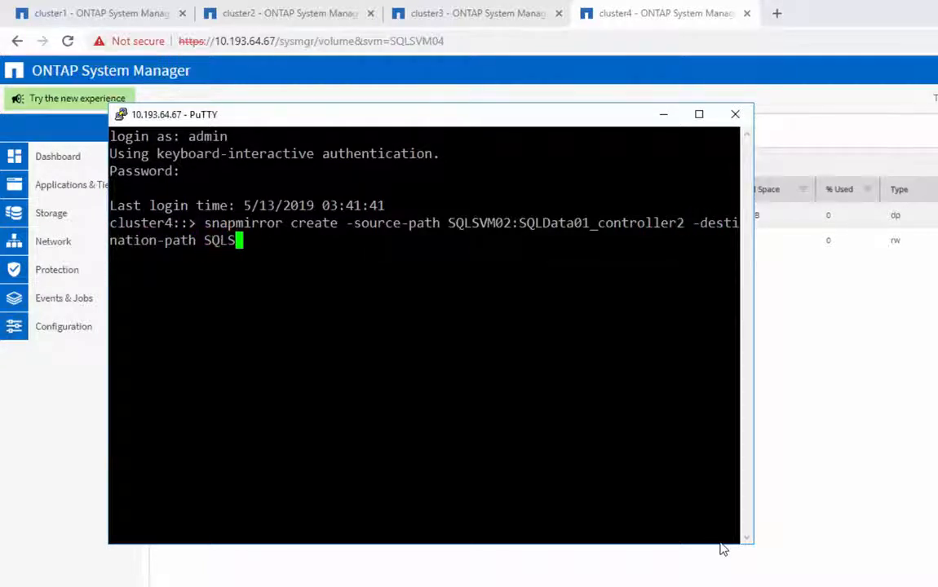
pyautogui.write('04')
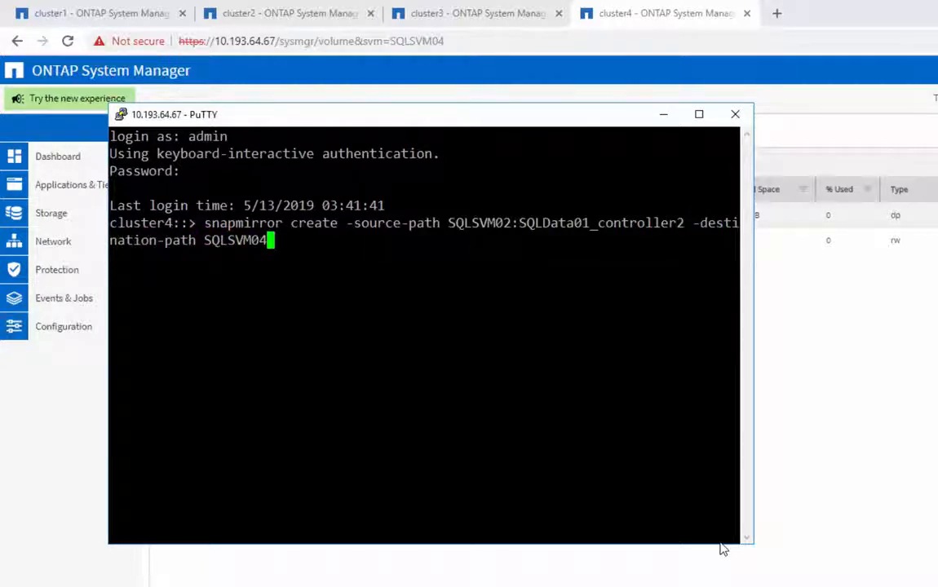
pyautogui.write(':SQLData01_con')
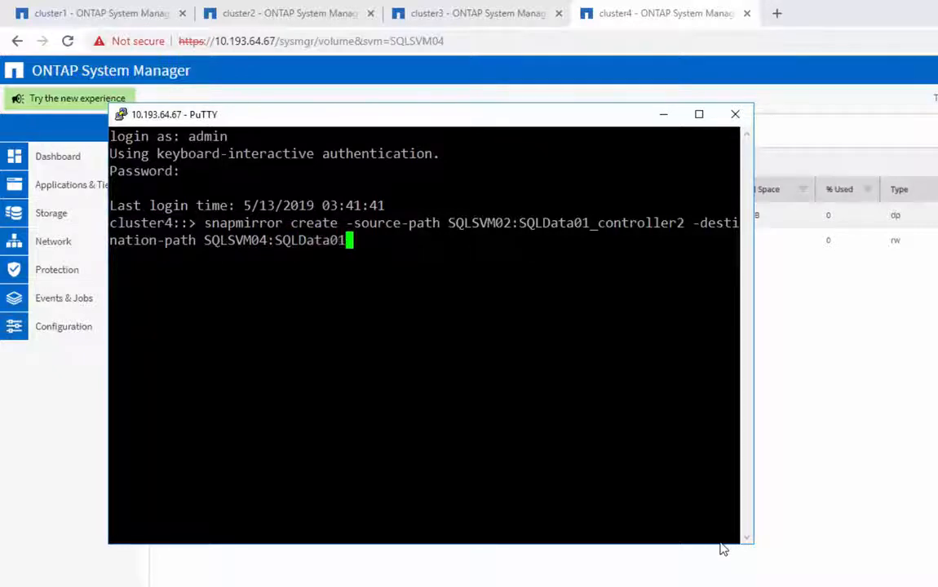
pyautogui.write('troller4')
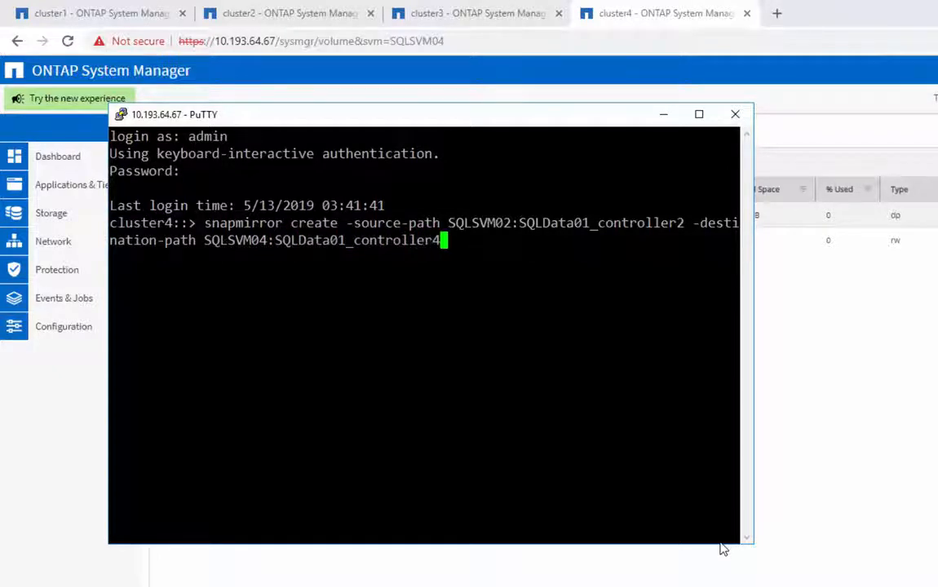
pyautogui.write(' -type DP ')
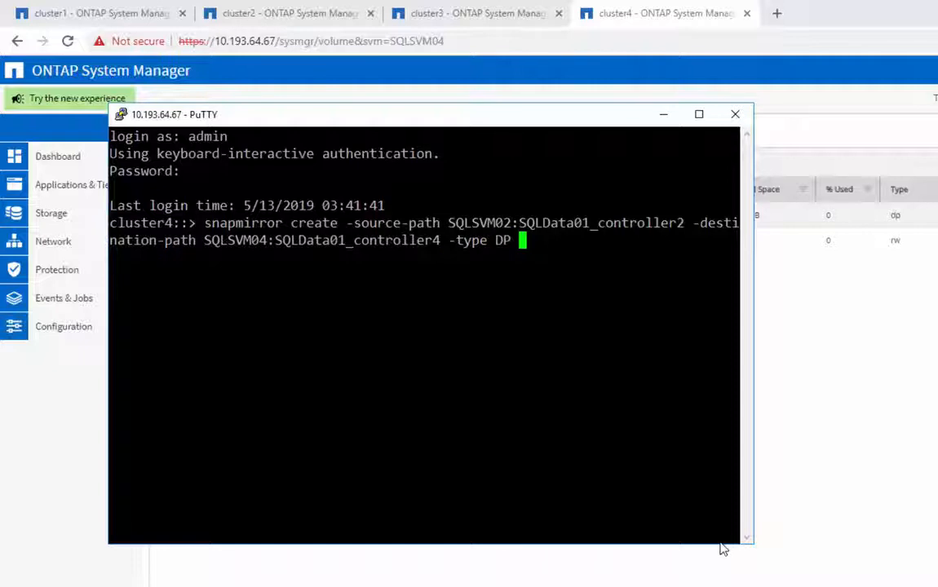
pyautogui.write('-schedule 5min')
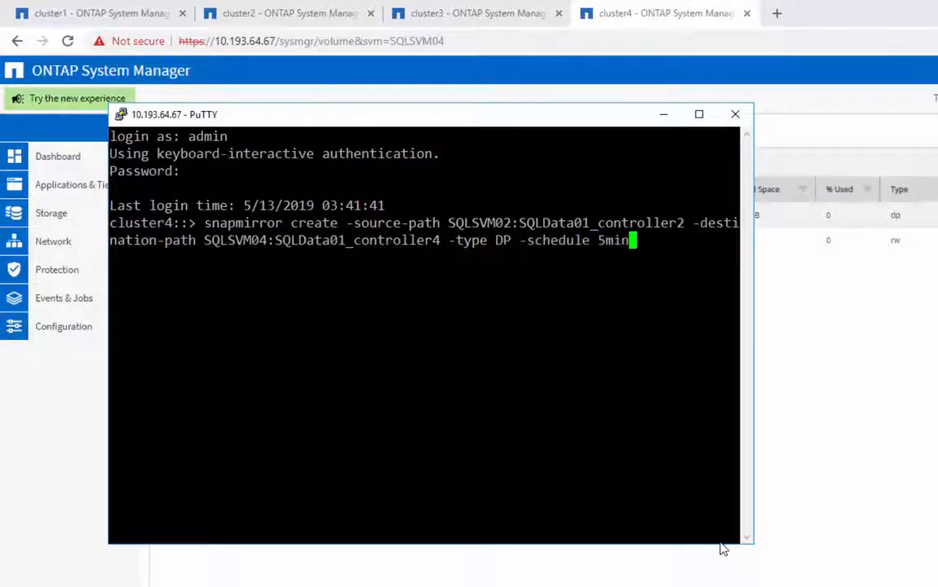
pyautogui.press('Return')
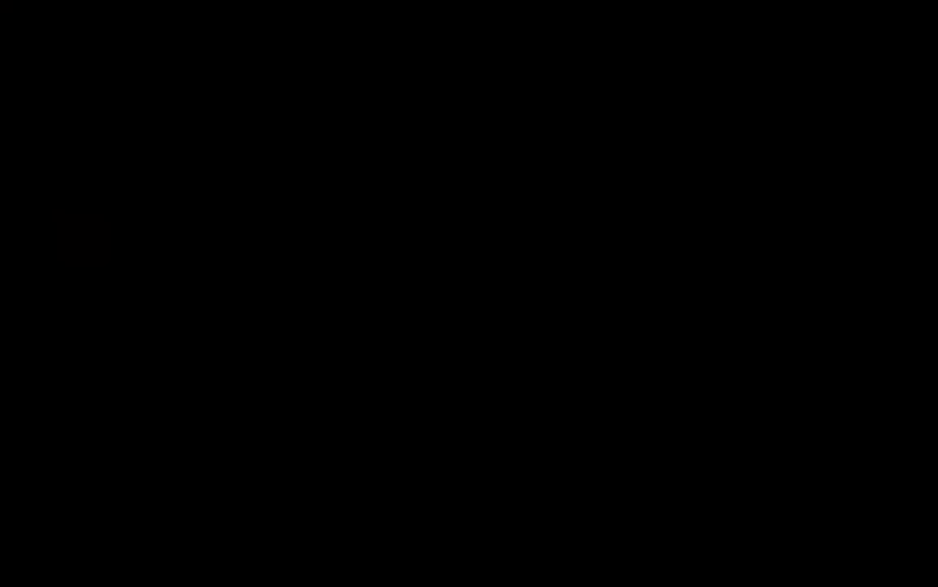
# - Initialize the SnapMirror relationship for destination SQLSVM04:SQLData01_controller4
pyautogui.write('snapmir')
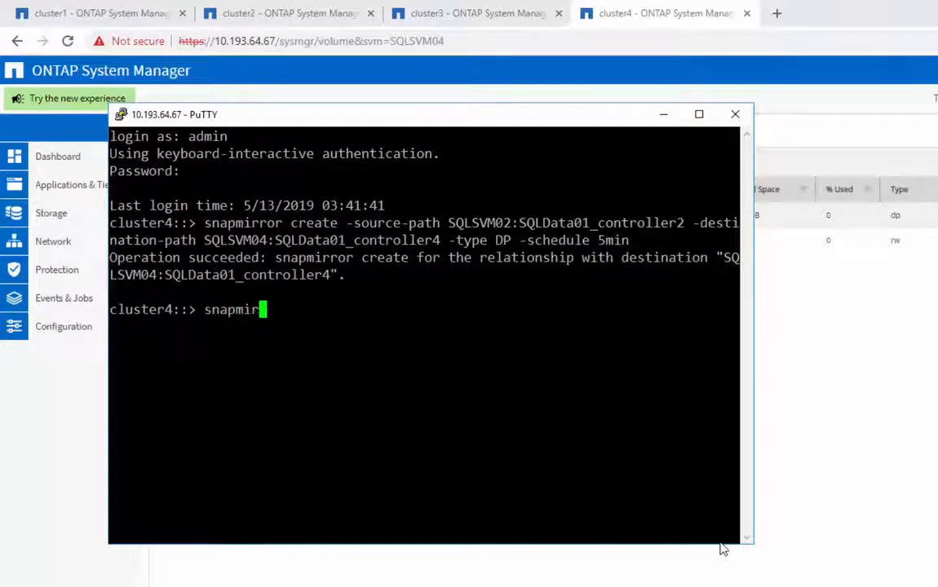
pyautogui.write('ror initialize')
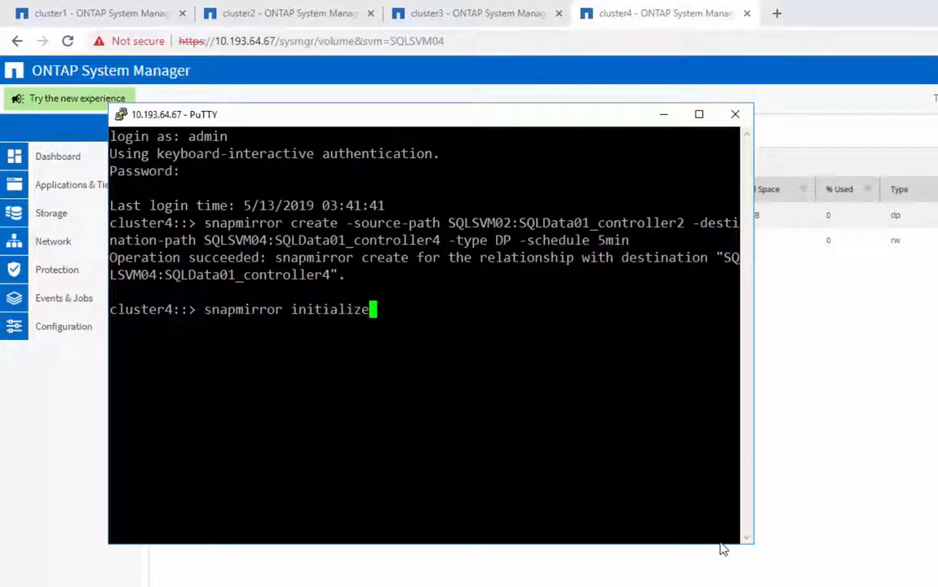
pyautogui.write(' -destination-path ')
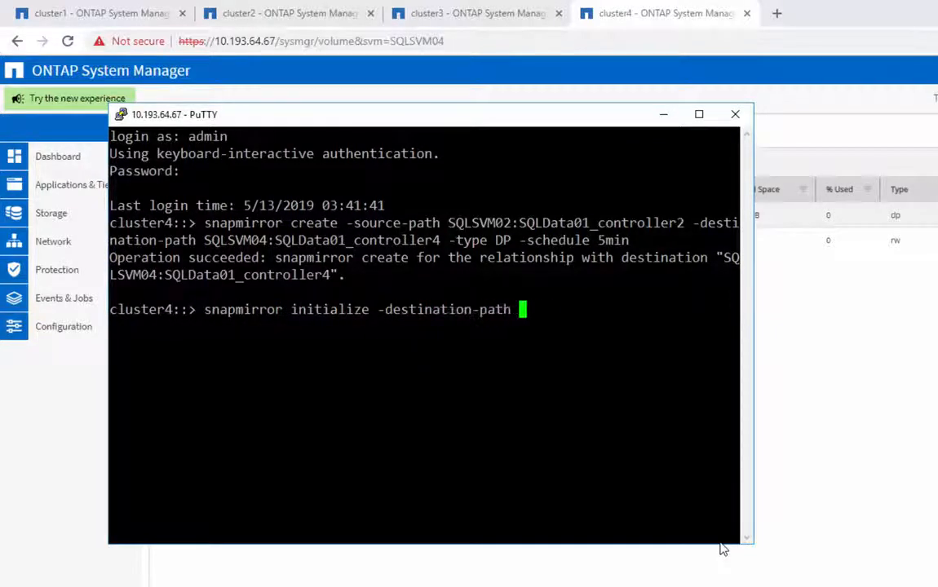
pyautogui.write('SQLSVM04:SQLData01')
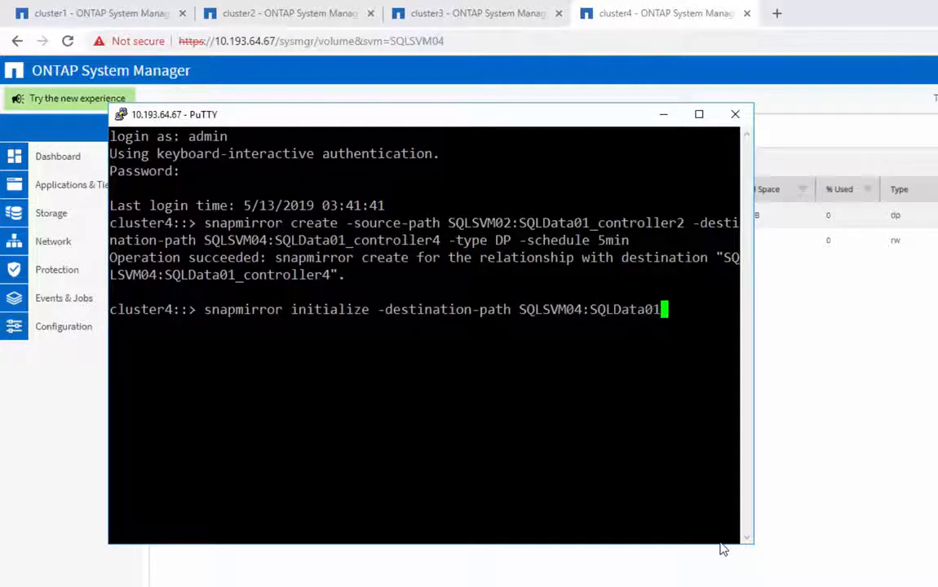
pyautogui.write('_controller4 -typ')
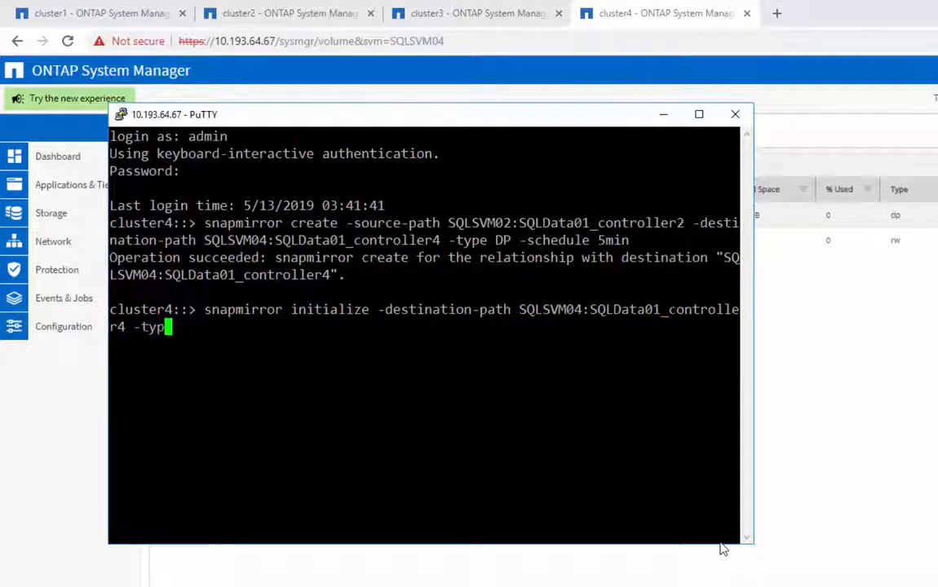
pyautogui.write('e DP -source-path ')
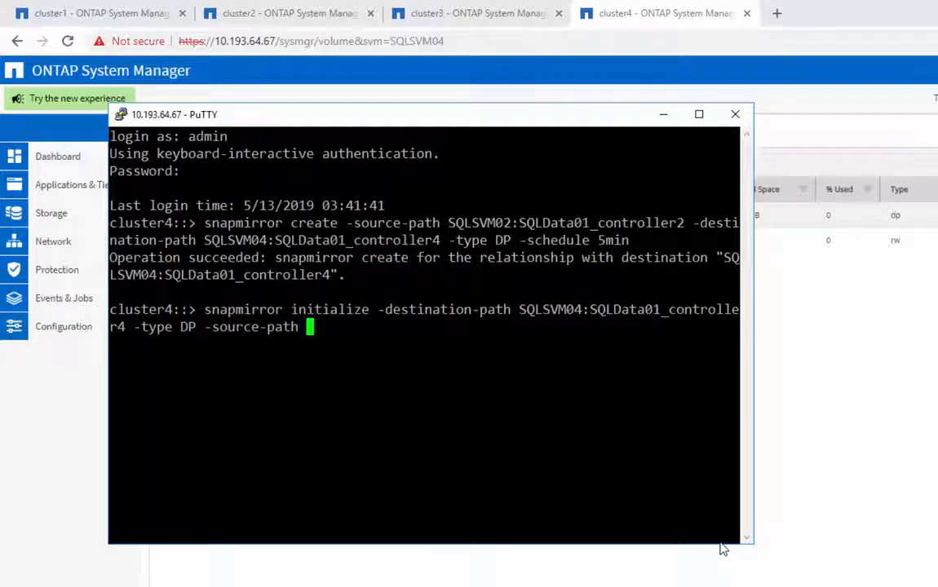
pyautogui.write('SQLSVM02:SQLData01')
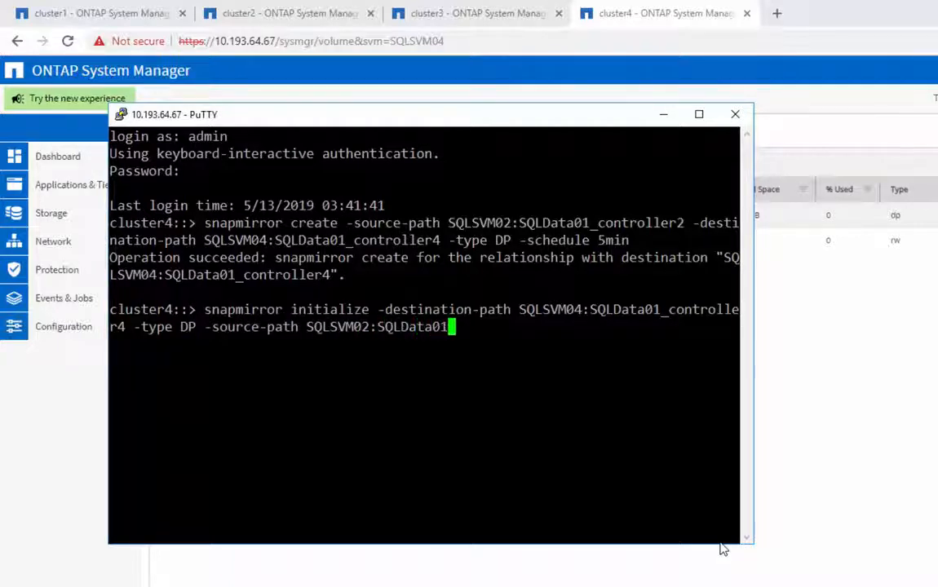
pyautogui.write('_controller2')
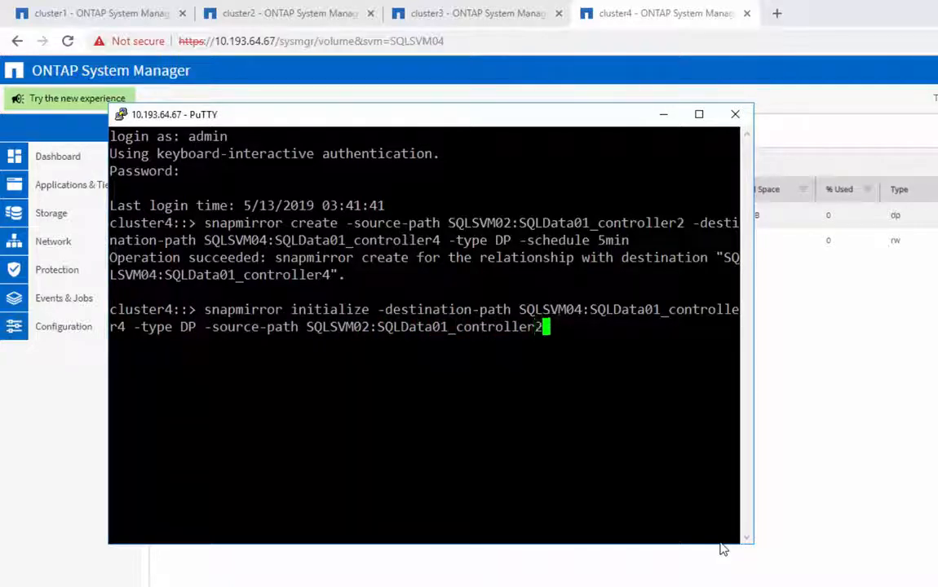
pyautogui.press('Return')
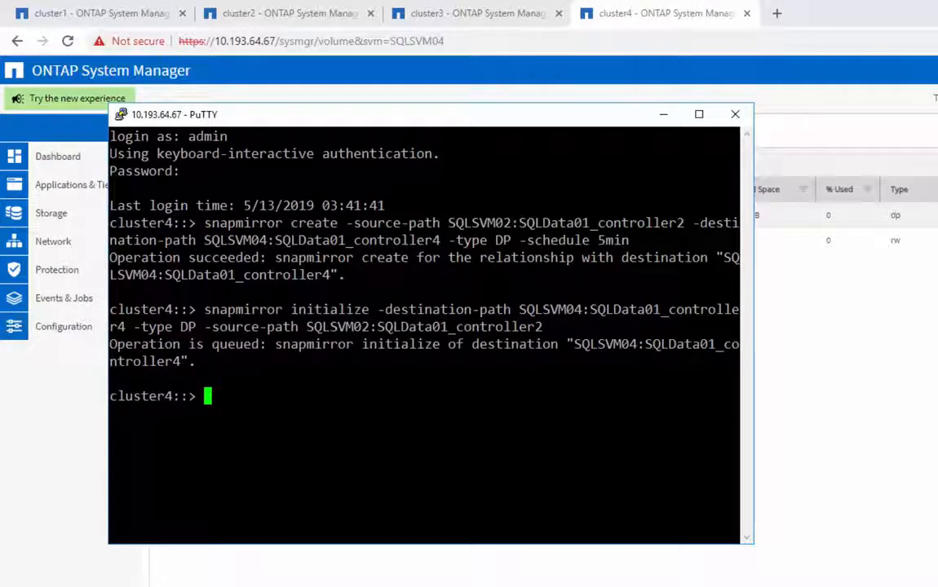
pyautogui.hotkey('alt', 'Tab')
# - Review the list of volume protection relationships, then collapse the Protection section
pyautogui.click(129, 271)
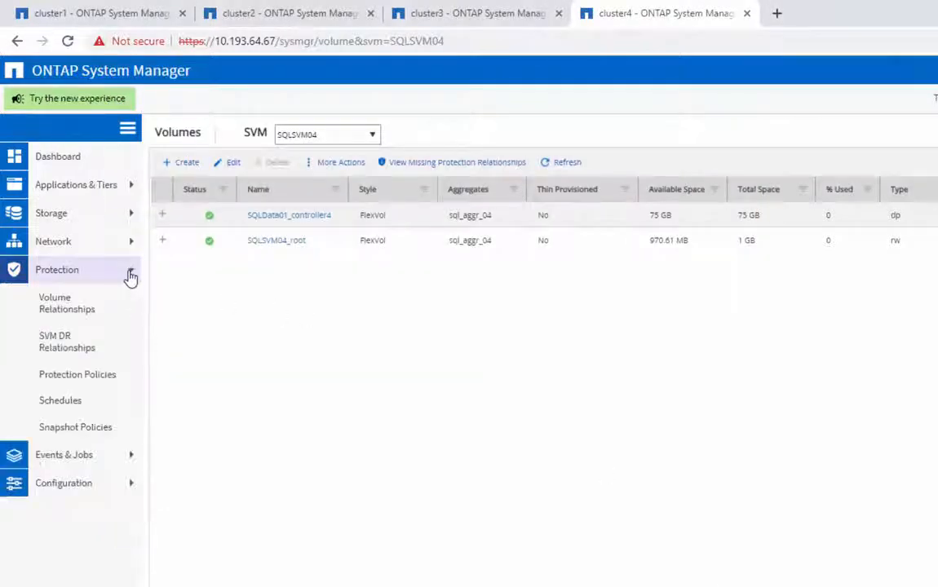
pyautogui.click(120, 302)
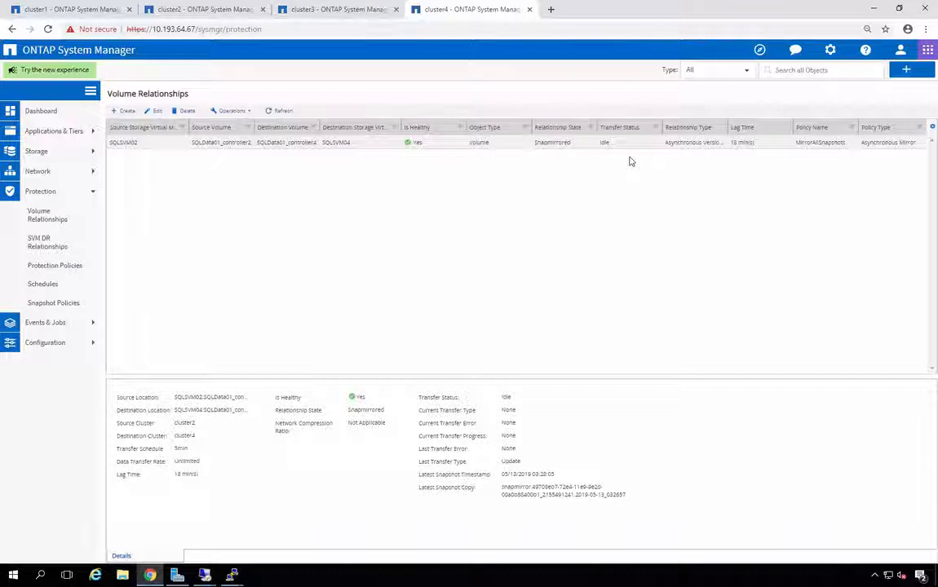
pyautogui.click(93, 192)
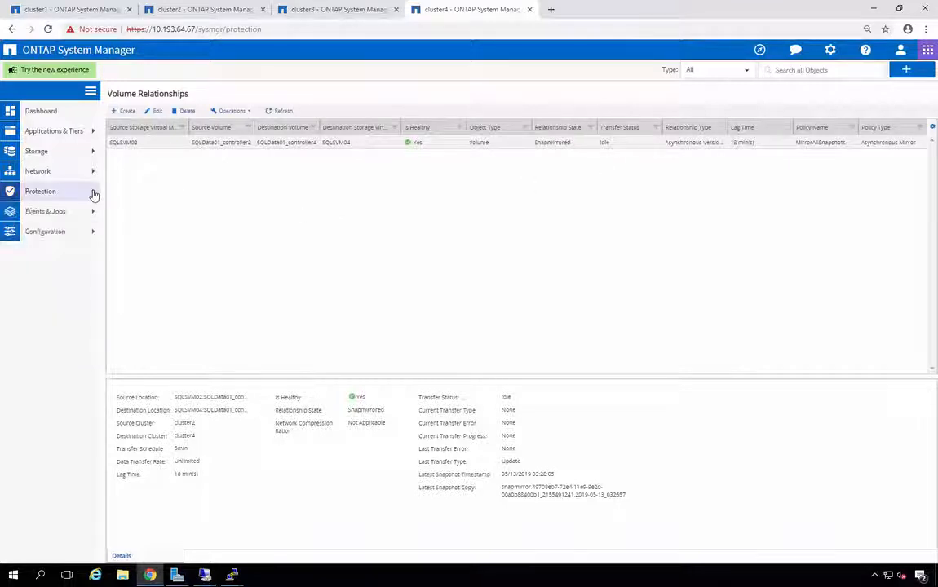
# - Compare SQLData01's storage efficiency savings on cluster1 with its copies on cluster2, cluster3 and cluster4
pyautogui.hotkey('ctrl', '1')
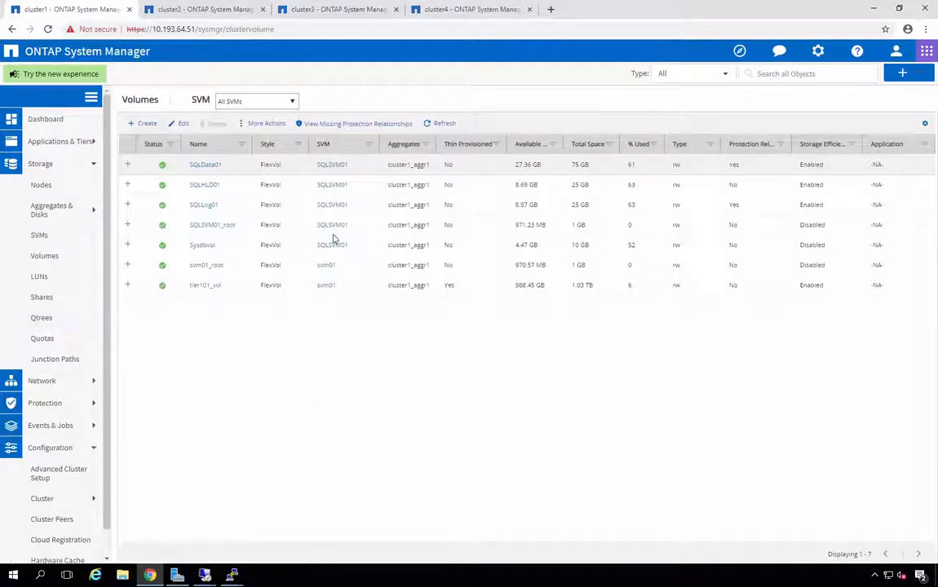
pyautogui.click(874, 342)
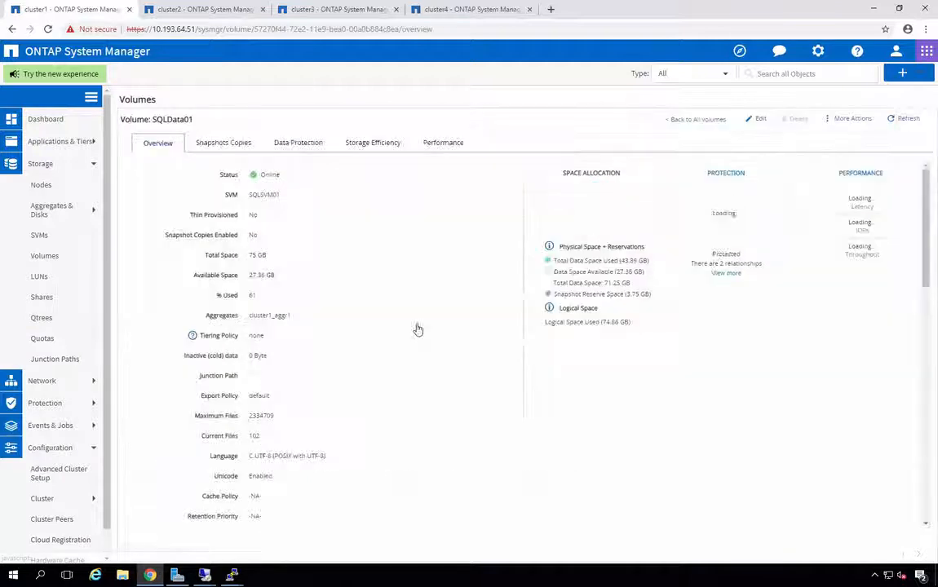
pyautogui.click(364, 146)
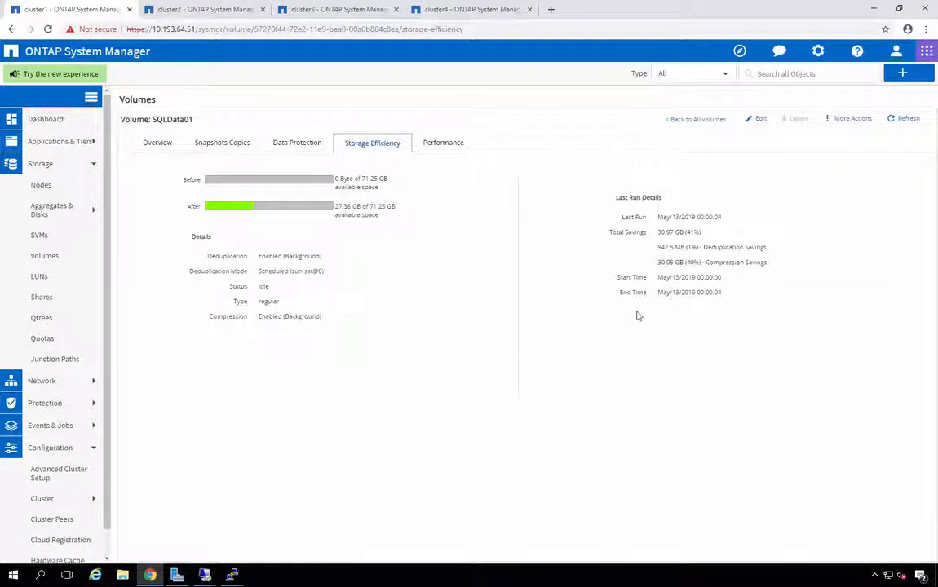
pyautogui.click(172, 13)
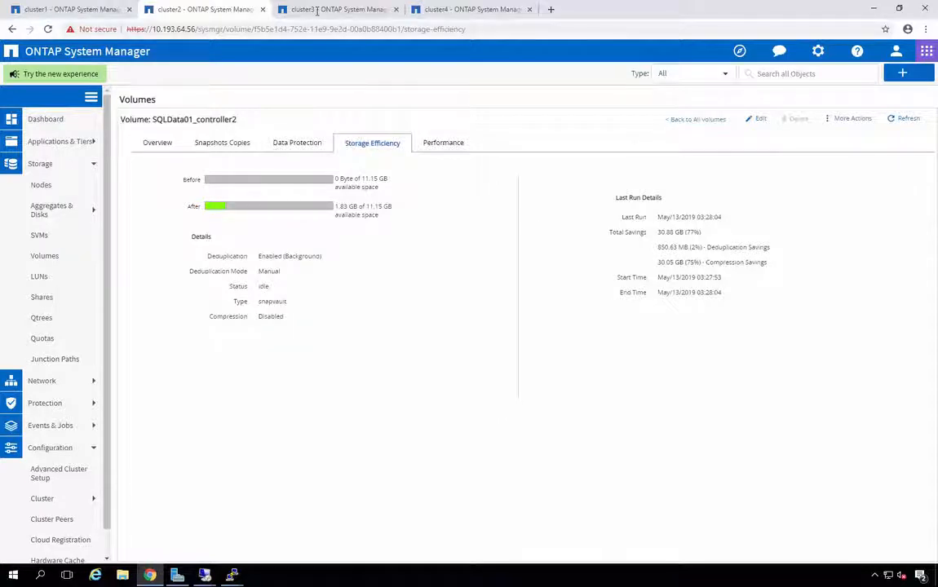
pyautogui.click(317, 10)
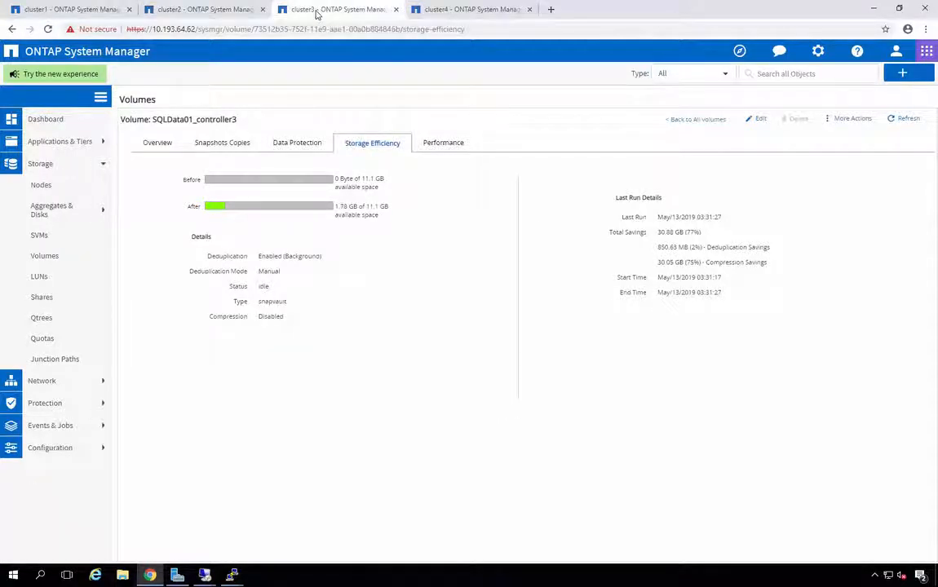
pyautogui.click(459, 11)
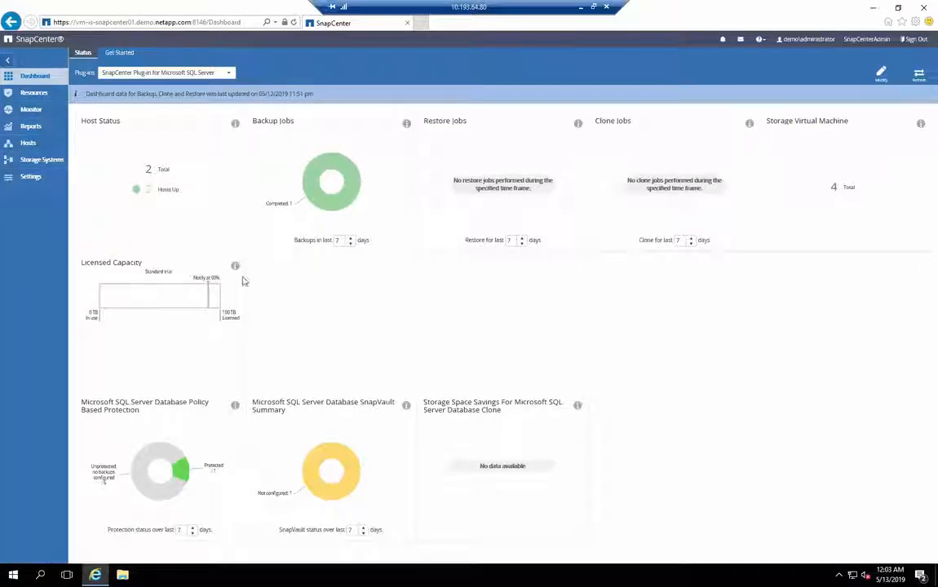
# - Open the SalesData database's mirror-copy backup and start a restore from it
pyautogui.click(34, 94)
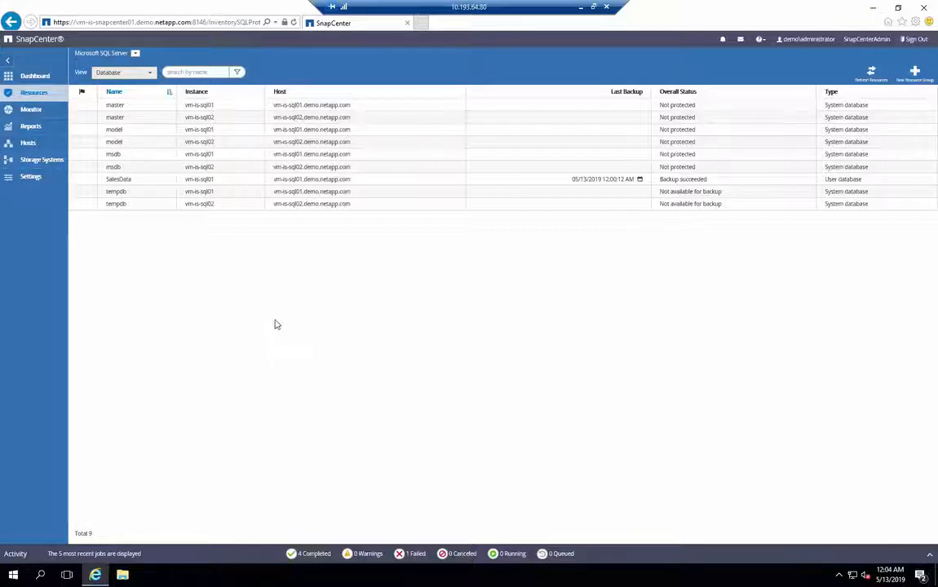
pyautogui.click(148, 183)
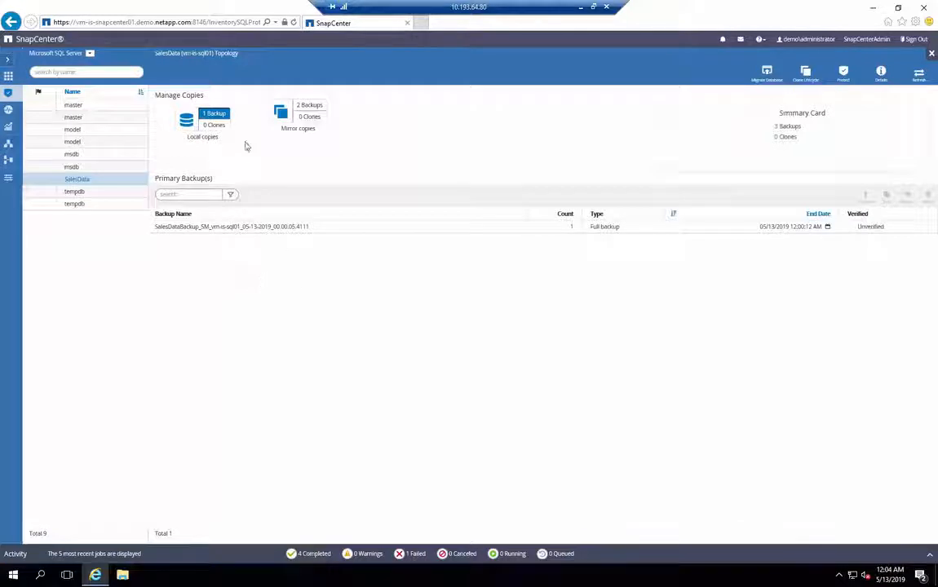
pyautogui.click(311, 108)
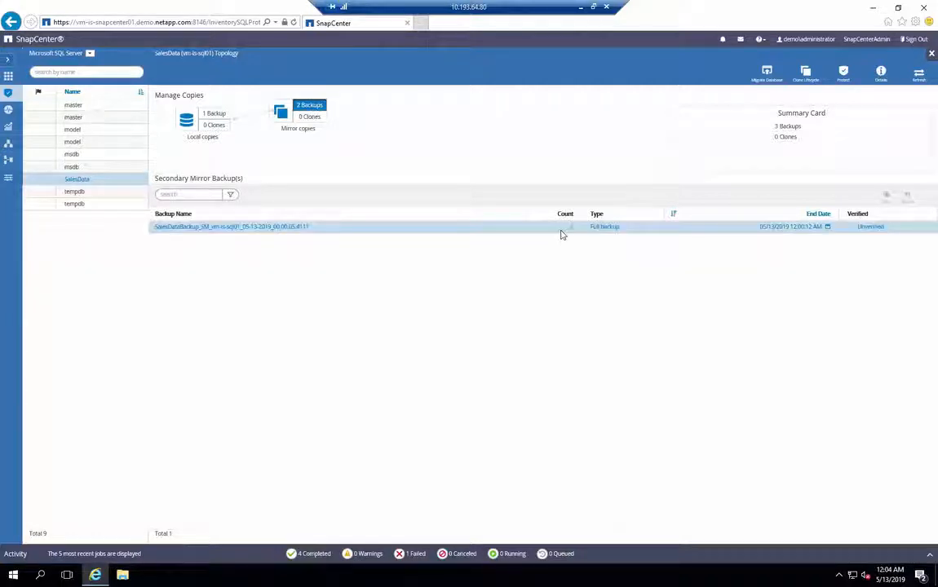
pyautogui.click(323, 229)
pyautogui.click(908, 197)
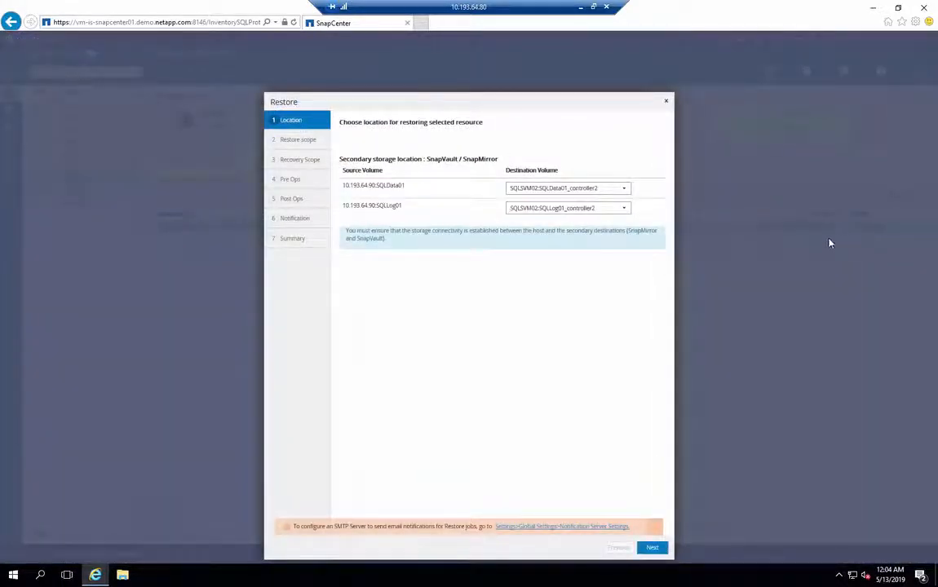
# - Keep SQLSVM02:SQLData01_controller2 as the destination volume for the restore
pyautogui.click(626, 191)
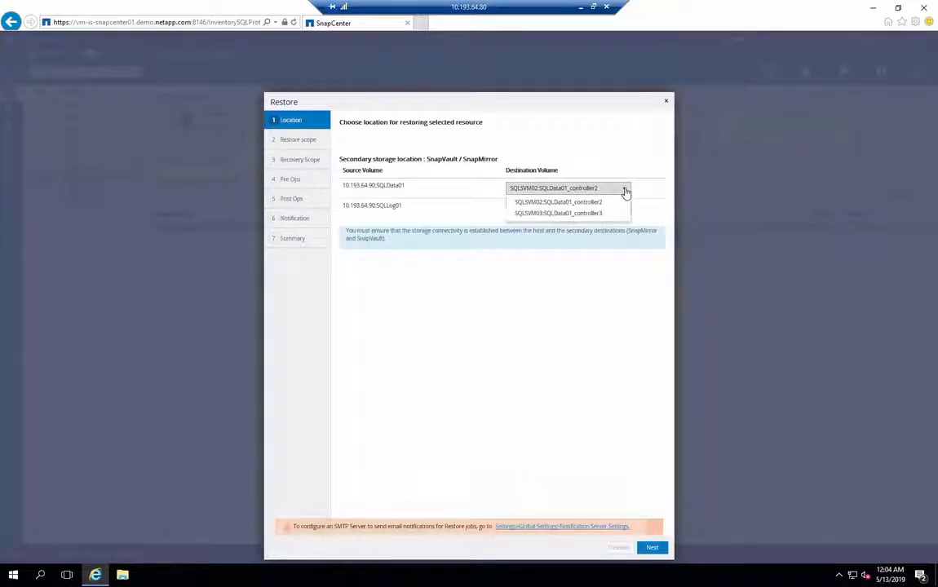
pyautogui.click(602, 203)
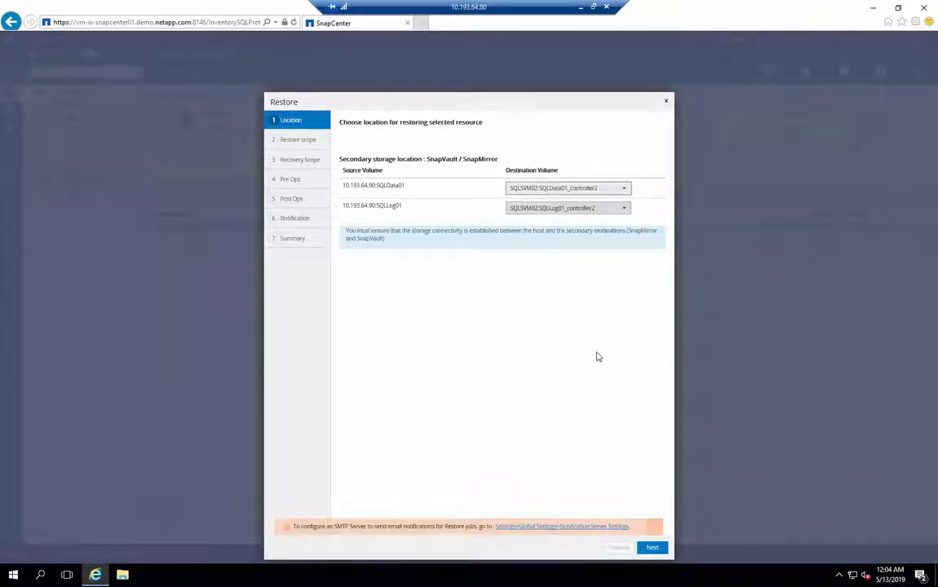
pyautogui.click(654, 550)
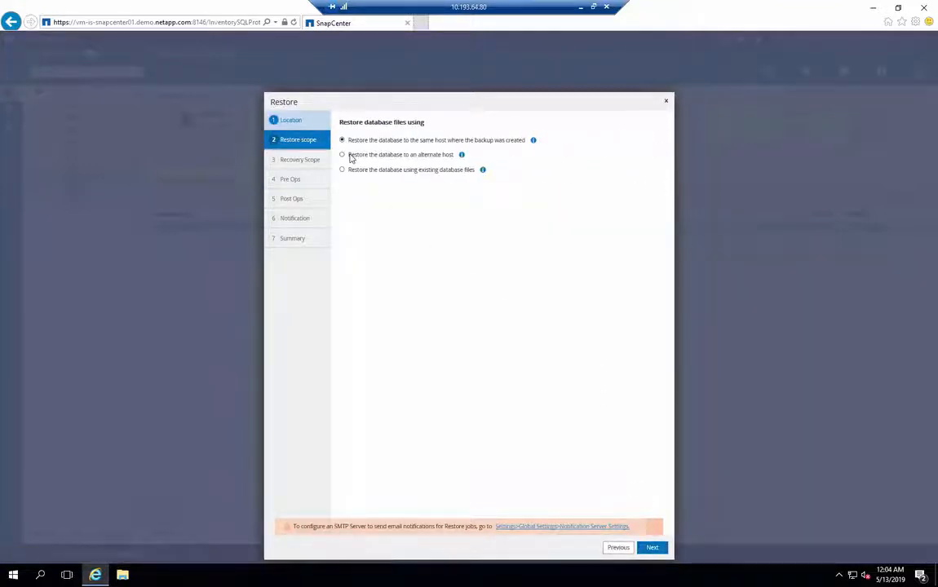
# - Restore to alternate host vm-is-sql02 with the database renamed SalesData_Restore
pyautogui.click(342, 155)
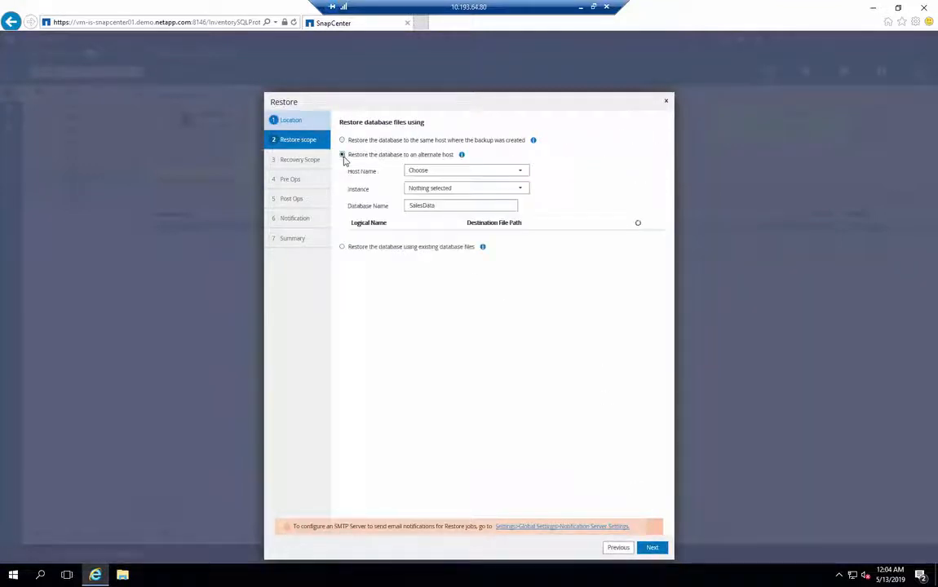
pyautogui.click(441, 172)
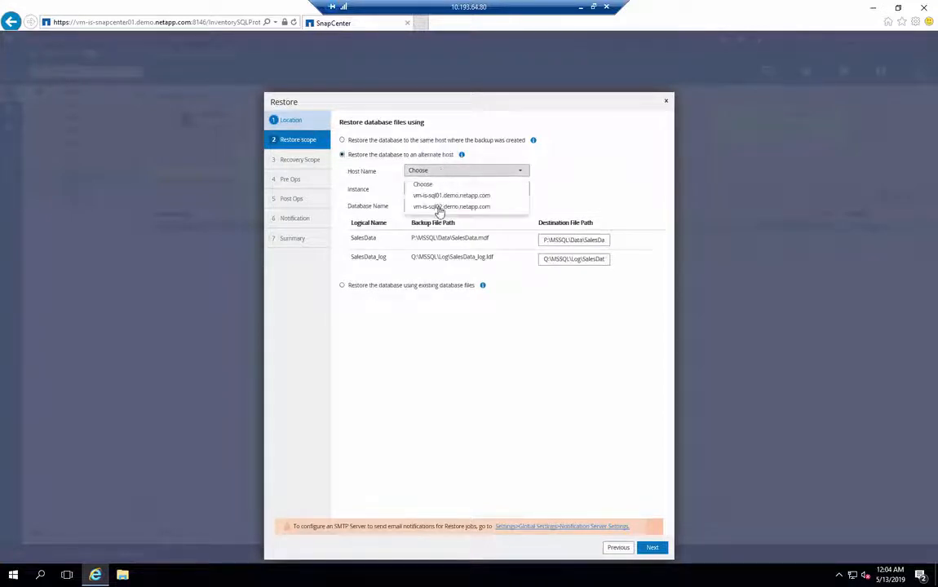
pyautogui.click(438, 209)
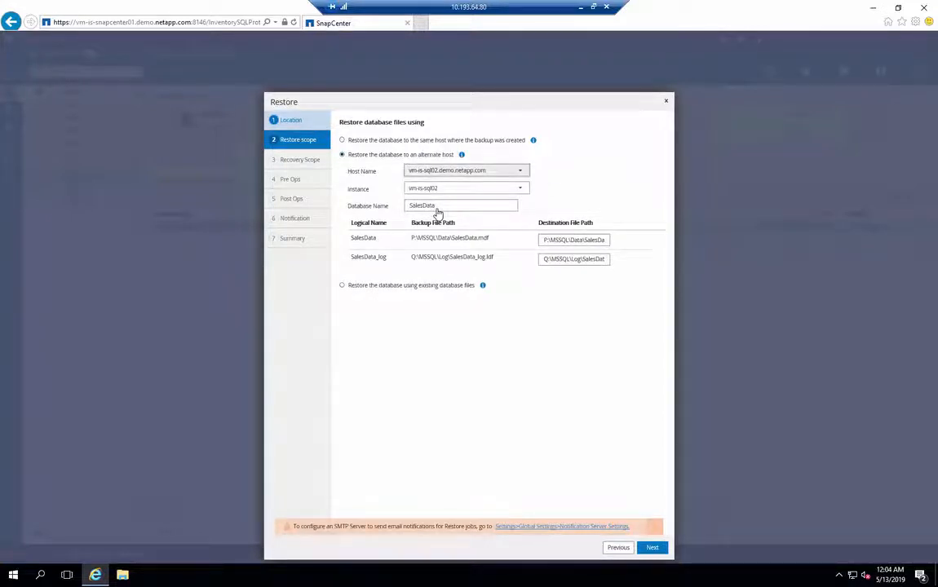
pyautogui.click(469, 206)
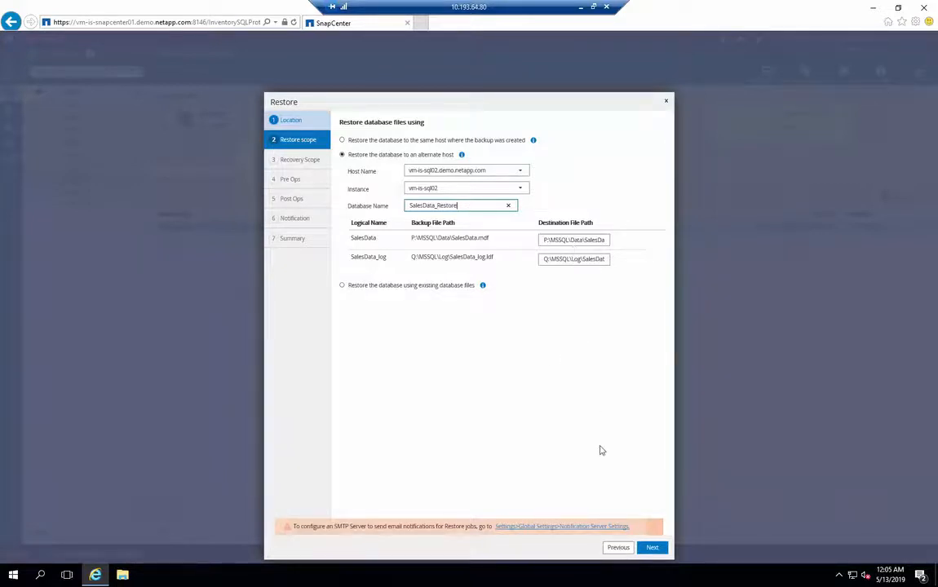
# - Accept the remaining wizard defaults, launch the restore, and confirm job 65 in Monitor > Jobs
pyautogui.click(652, 548)
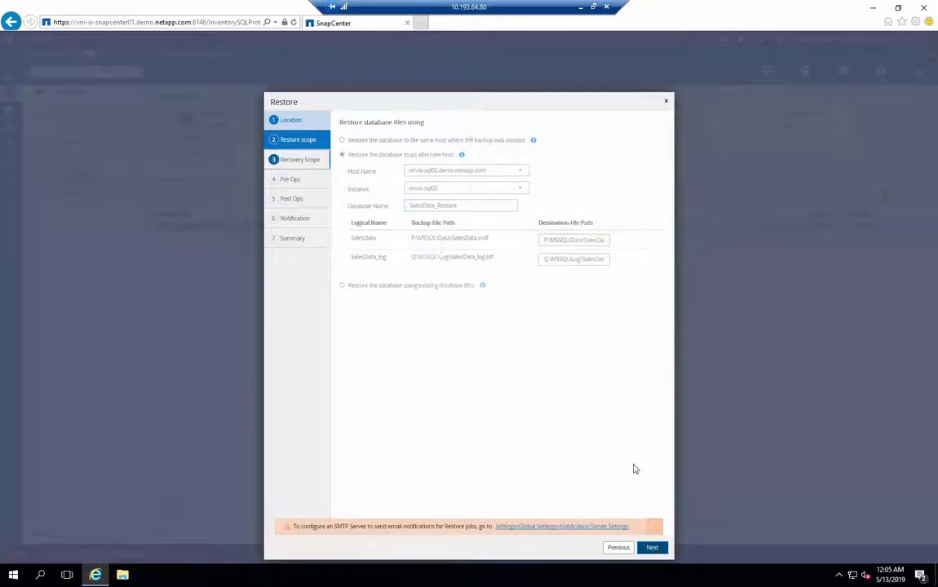
pyautogui.click(653, 548)
pyautogui.click(653, 548)
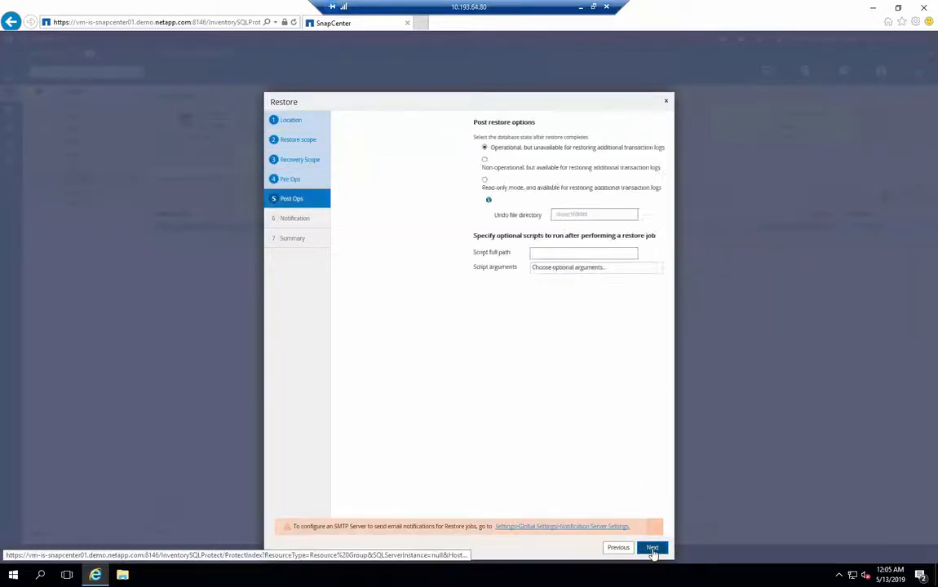
pyautogui.click(653, 548)
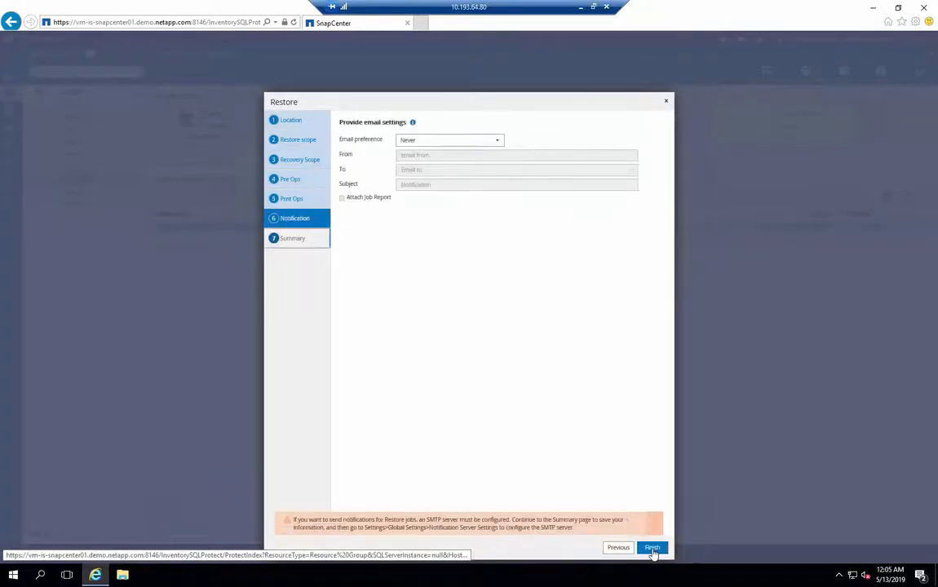
pyautogui.click(652, 549)
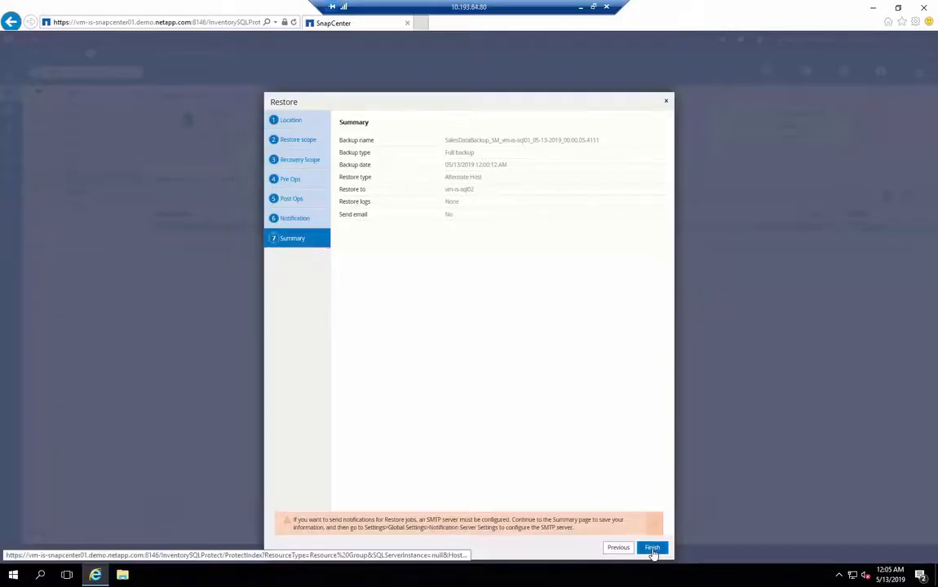
pyautogui.click(652, 548)
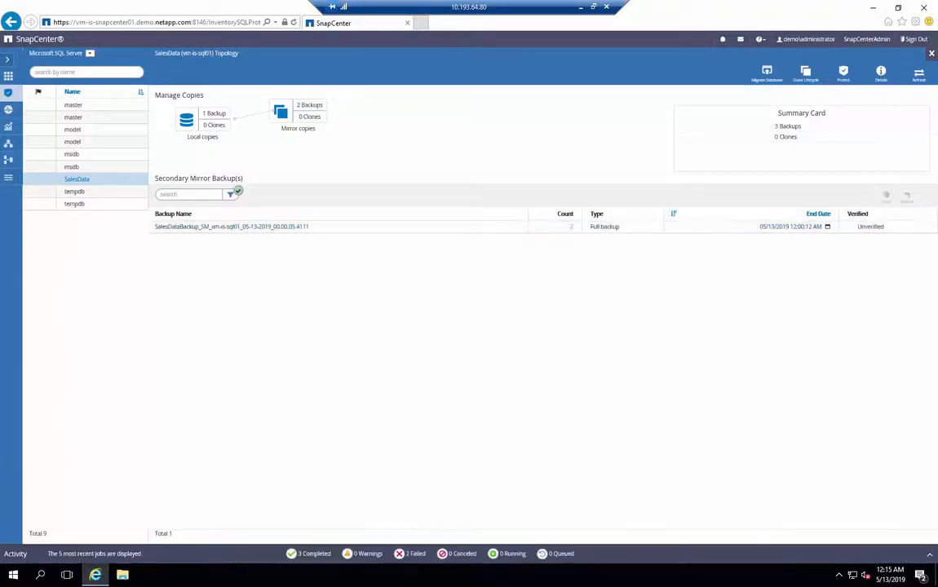
pyautogui.click(11, 108)
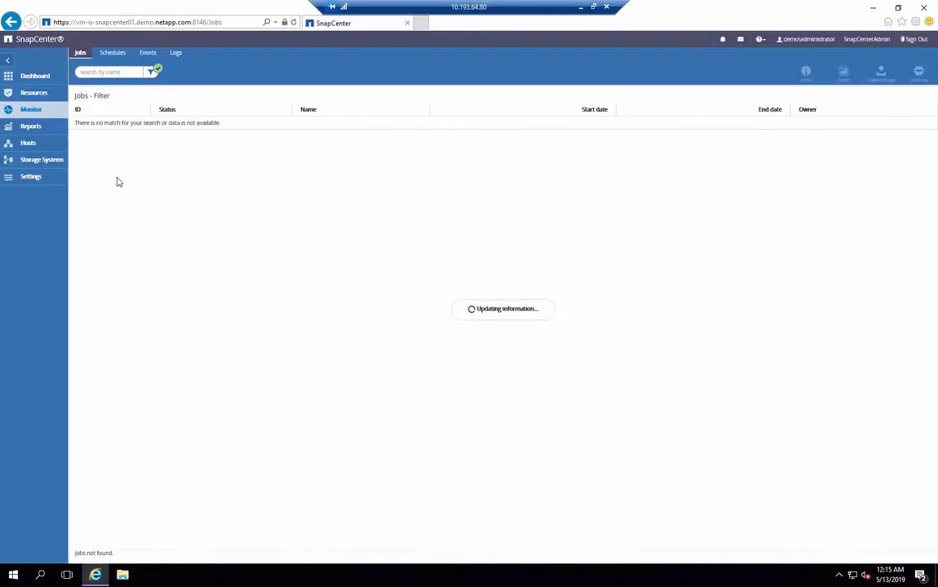
pyautogui.click(226, 184)
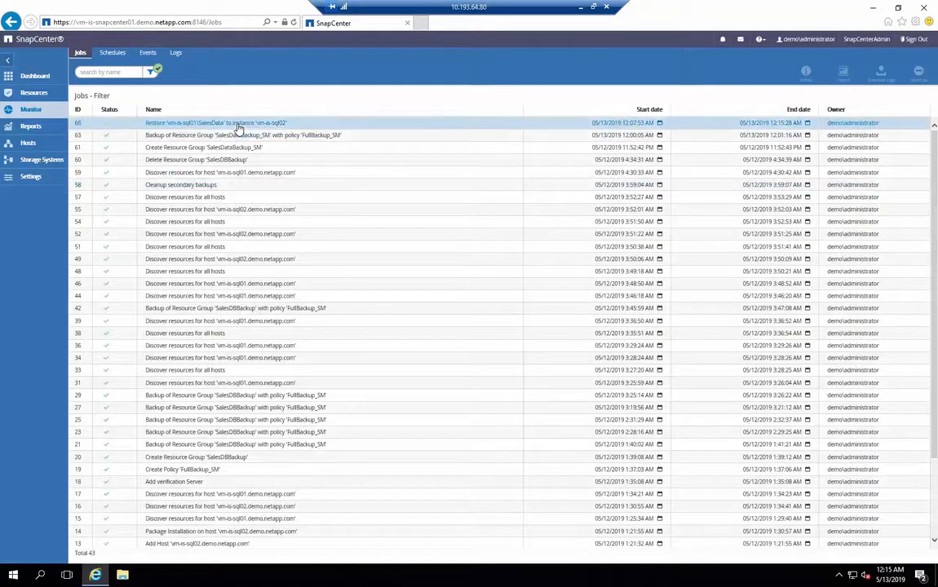